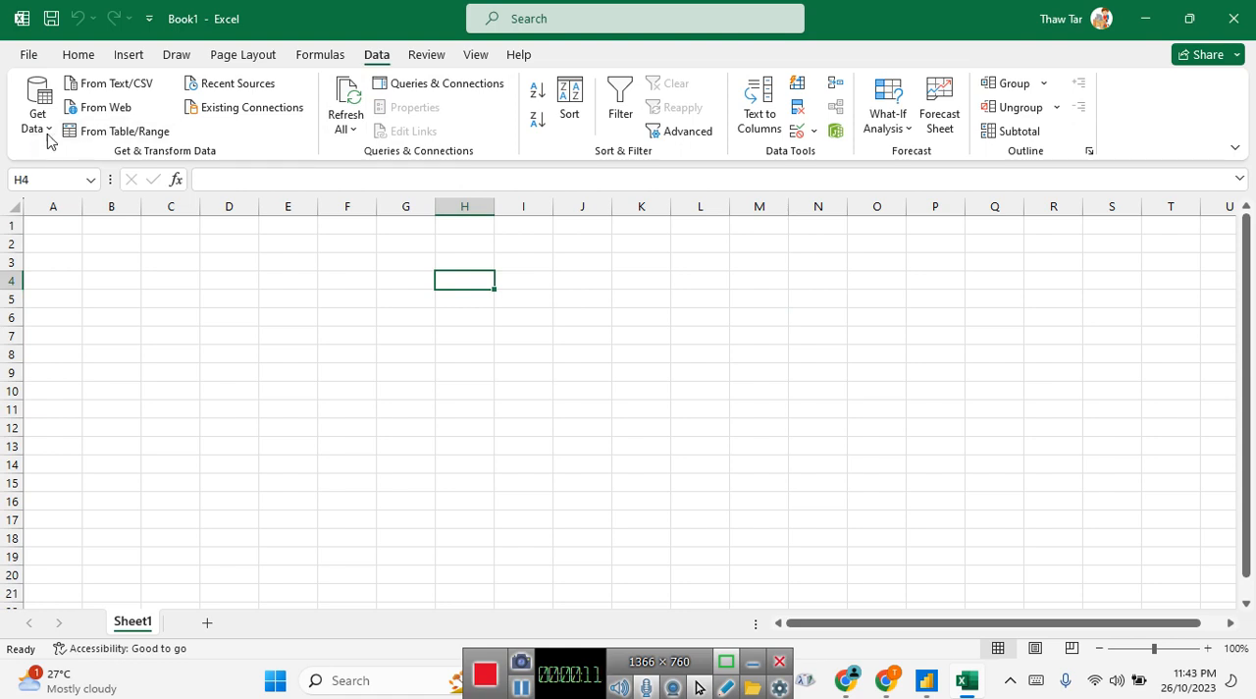
click(38, 116)
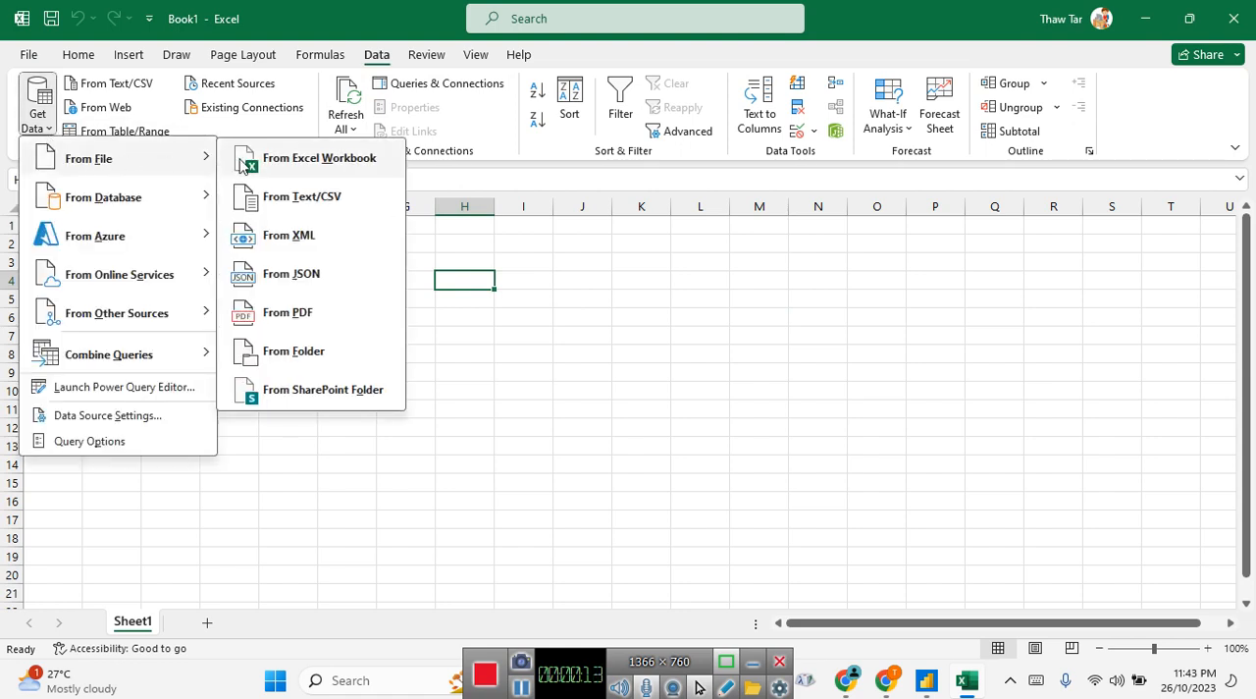
click(519, 316)
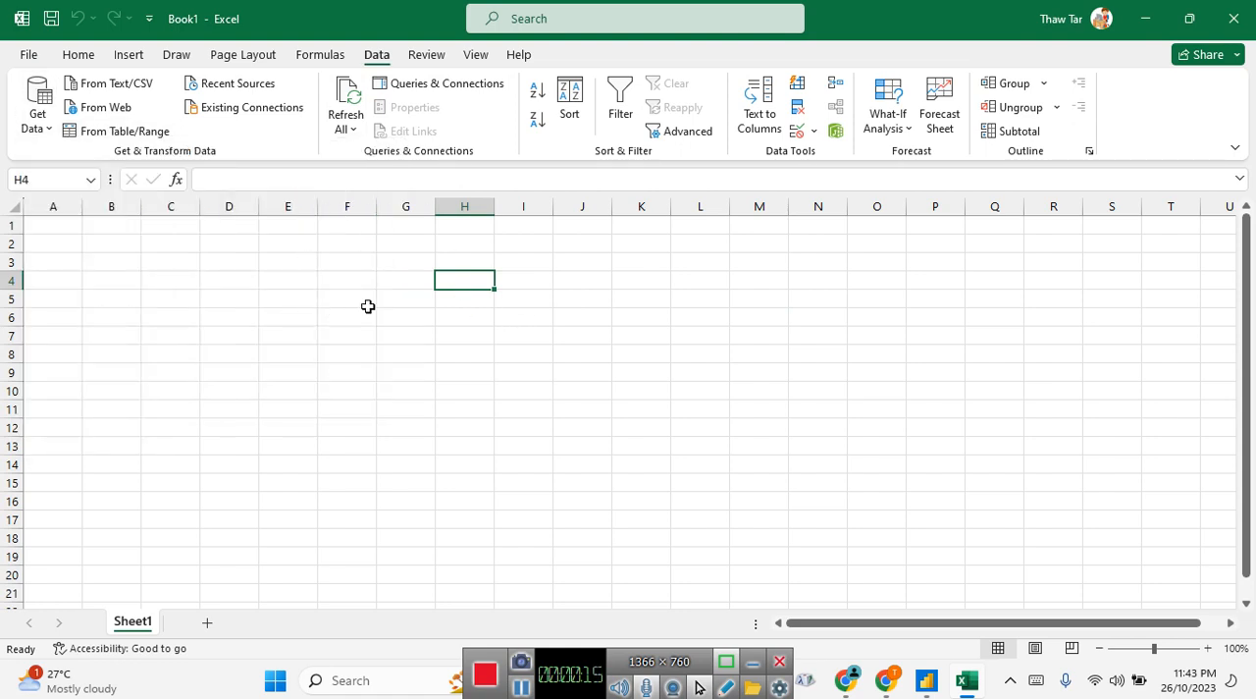
click(818, 520)
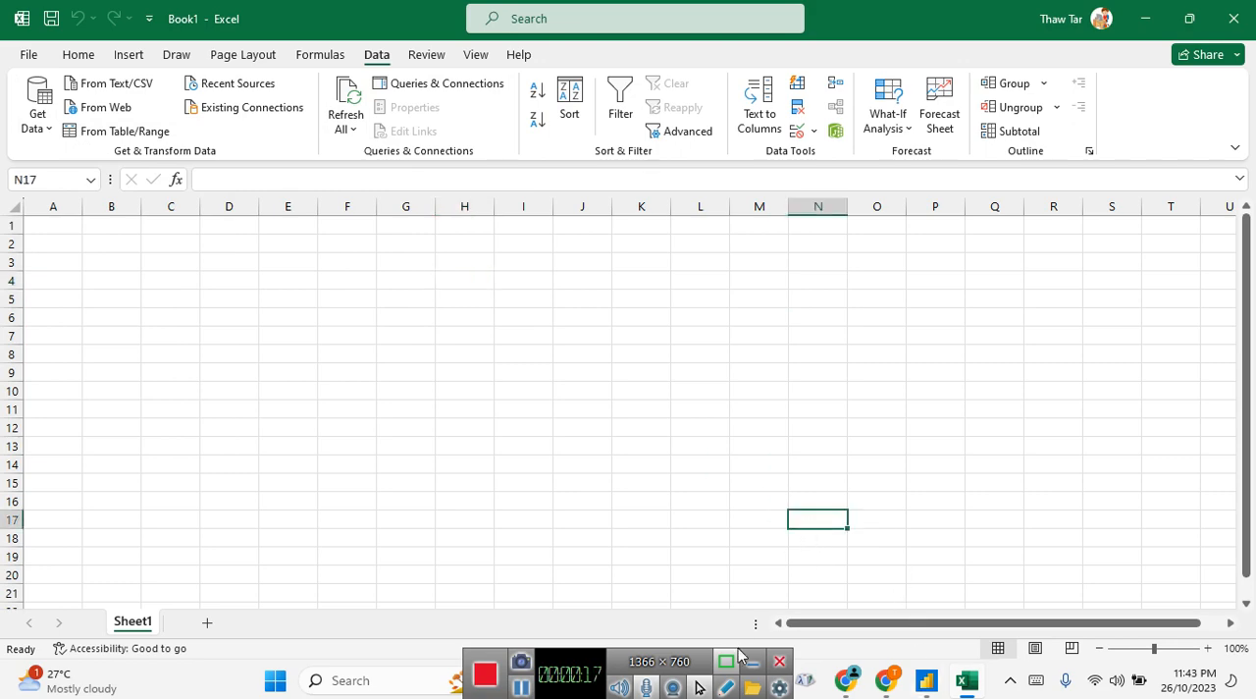
click(750, 662)
Open the Customer - qu workbook from the power query folder in File Explorer, review its Customer sheet columns, and close it
click(602, 680)
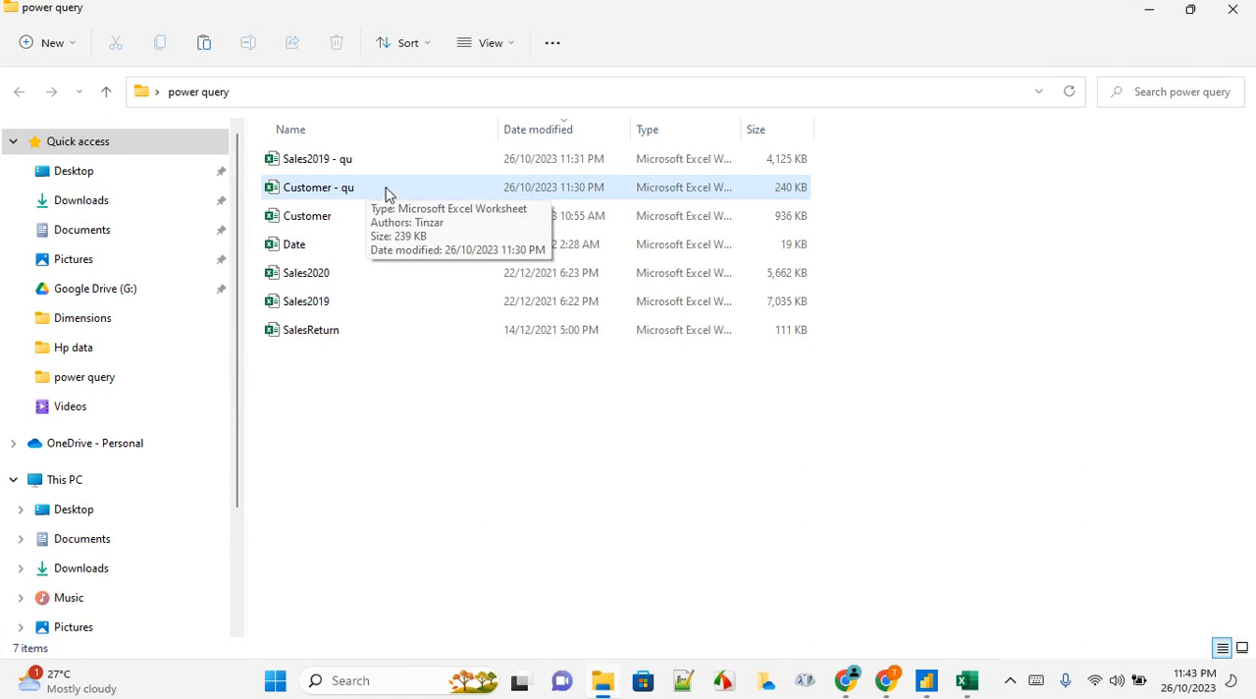
double_click(435, 189)
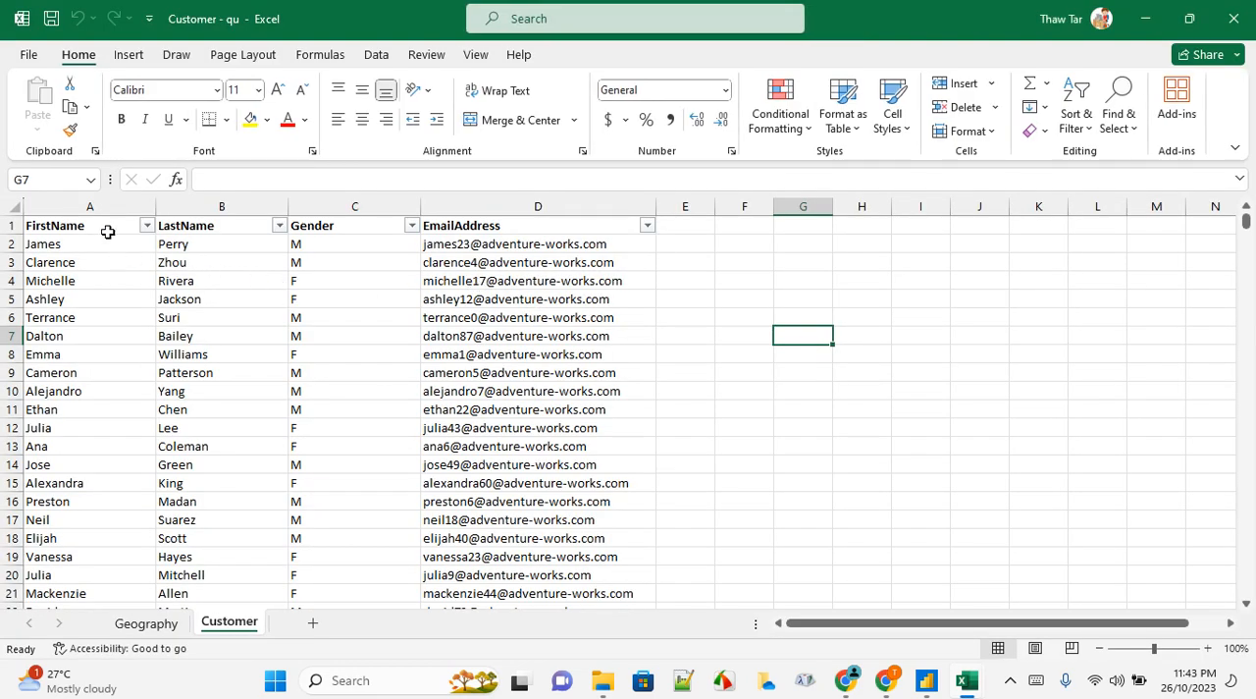
click(103, 227)
click(202, 225)
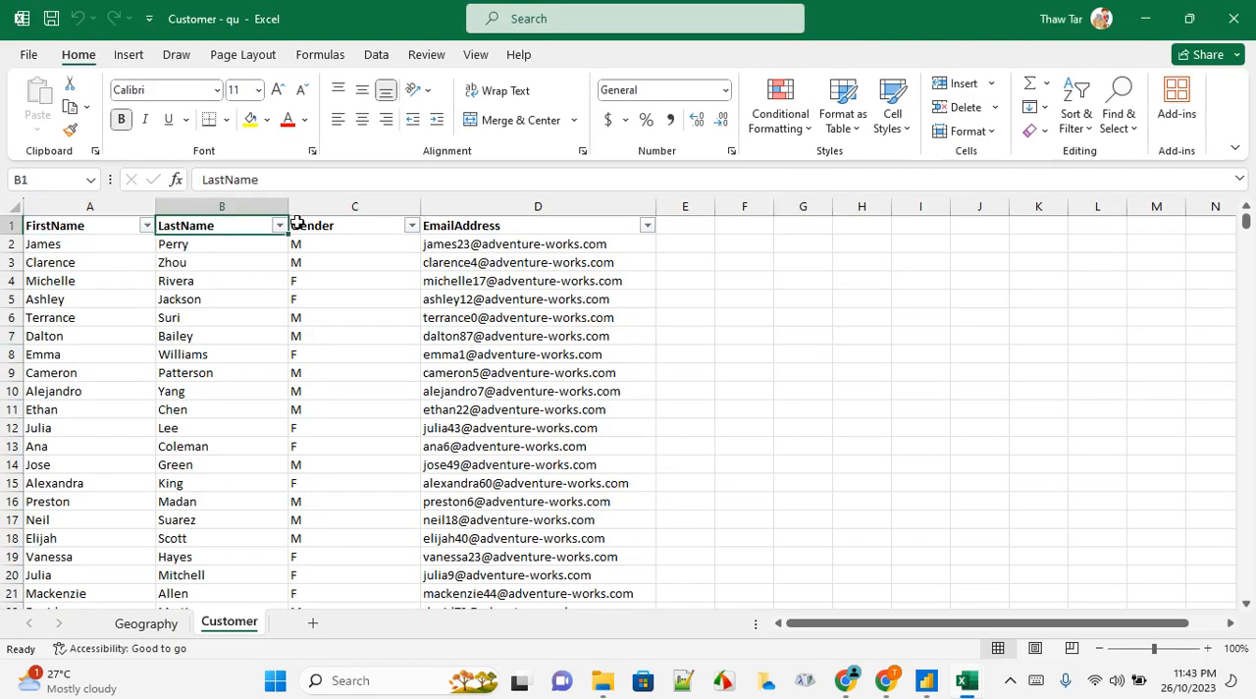
click(333, 223)
click(481, 227)
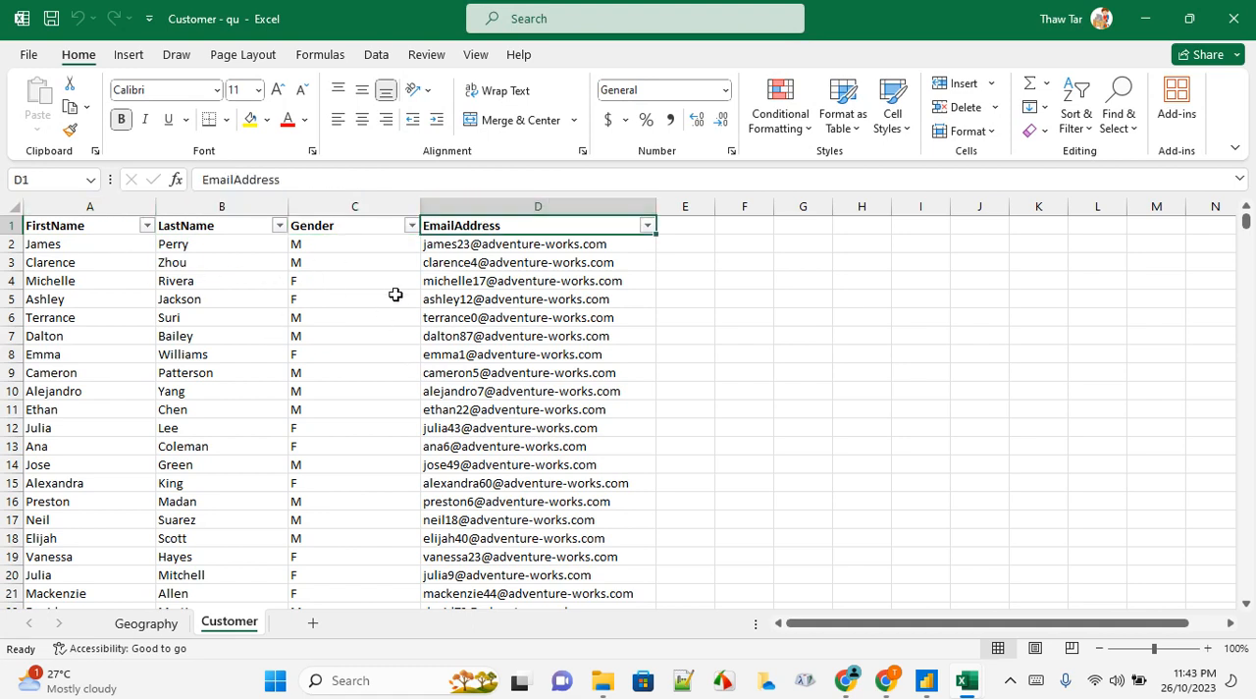
click(568, 280)
click(750, 297)
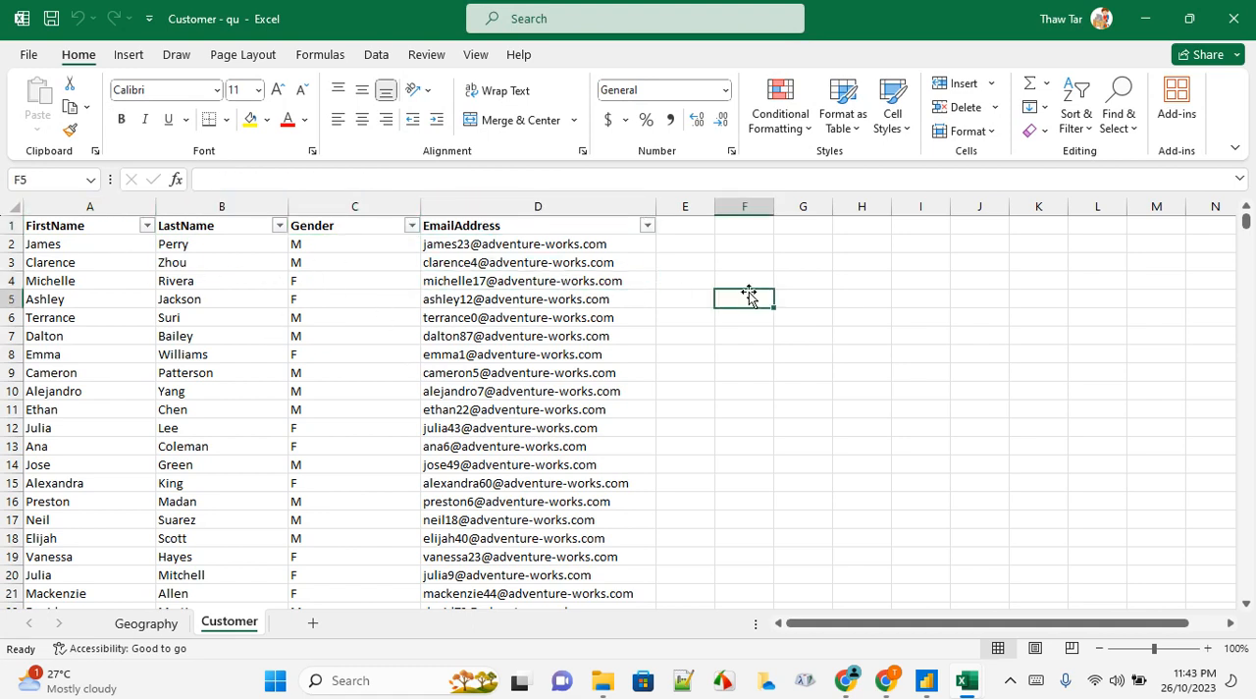
click(1236, 20)
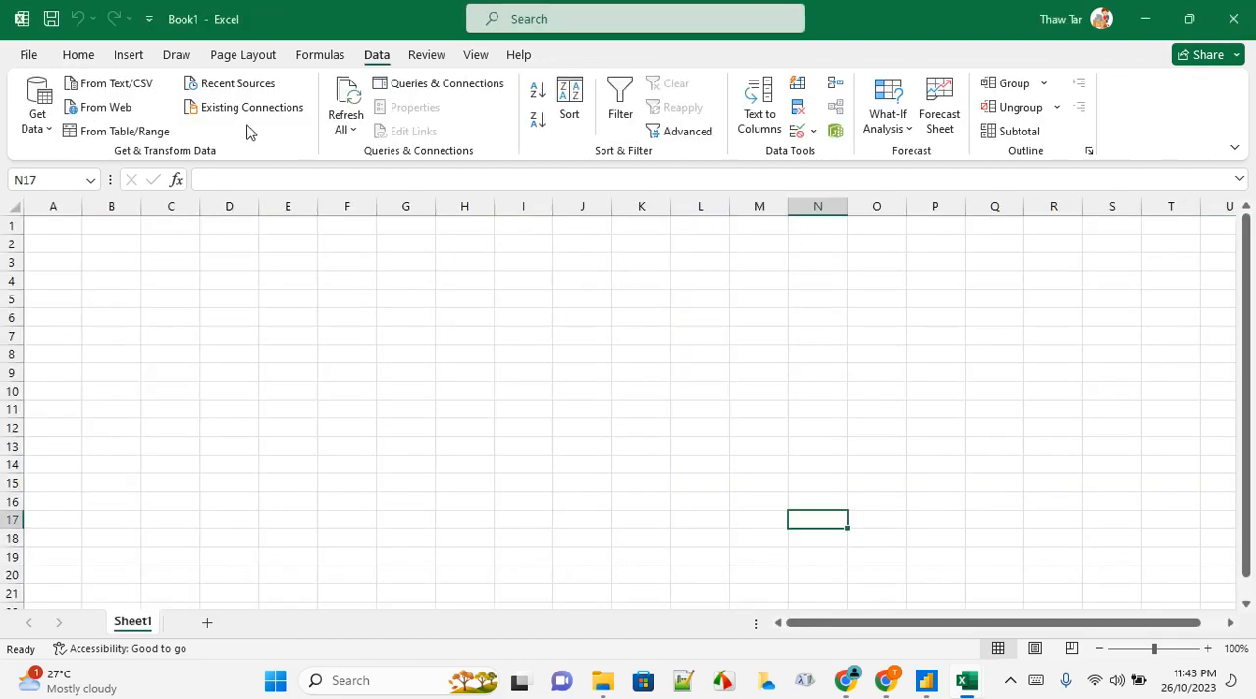
Import the Customer sheet from the Customer - qu workbook and open it in Power Query Editor for transformation
click(48, 131)
mouse_move(61, 160)
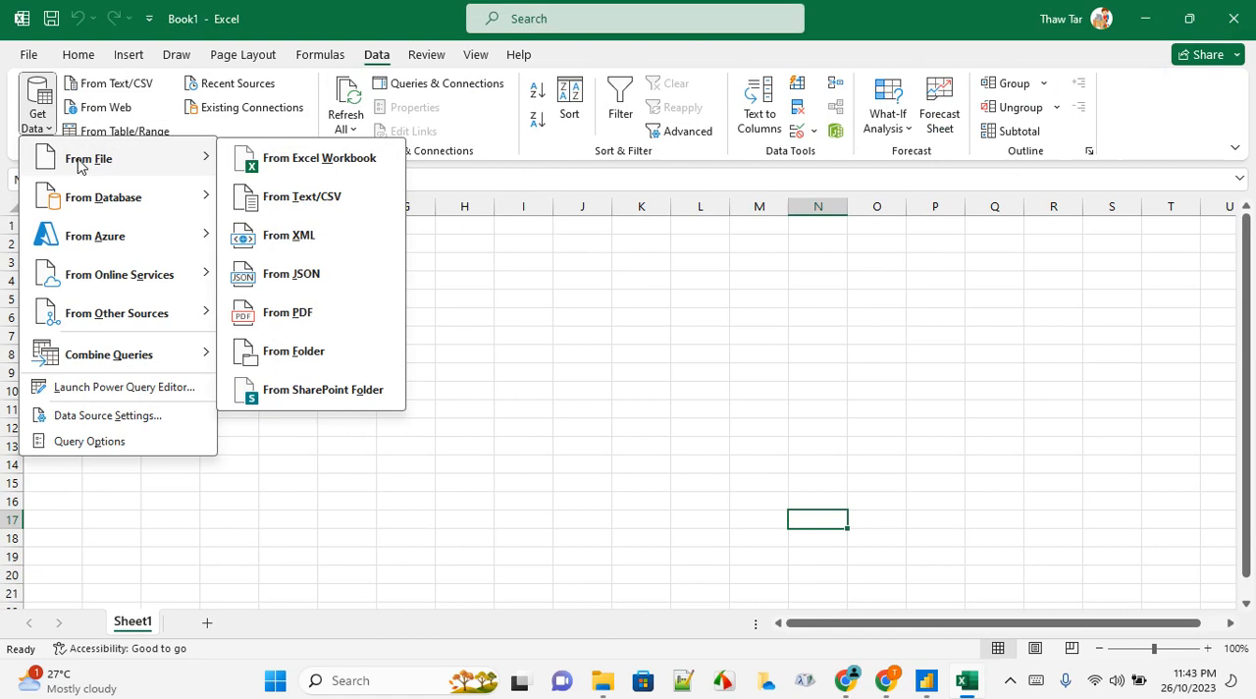
click(324, 161)
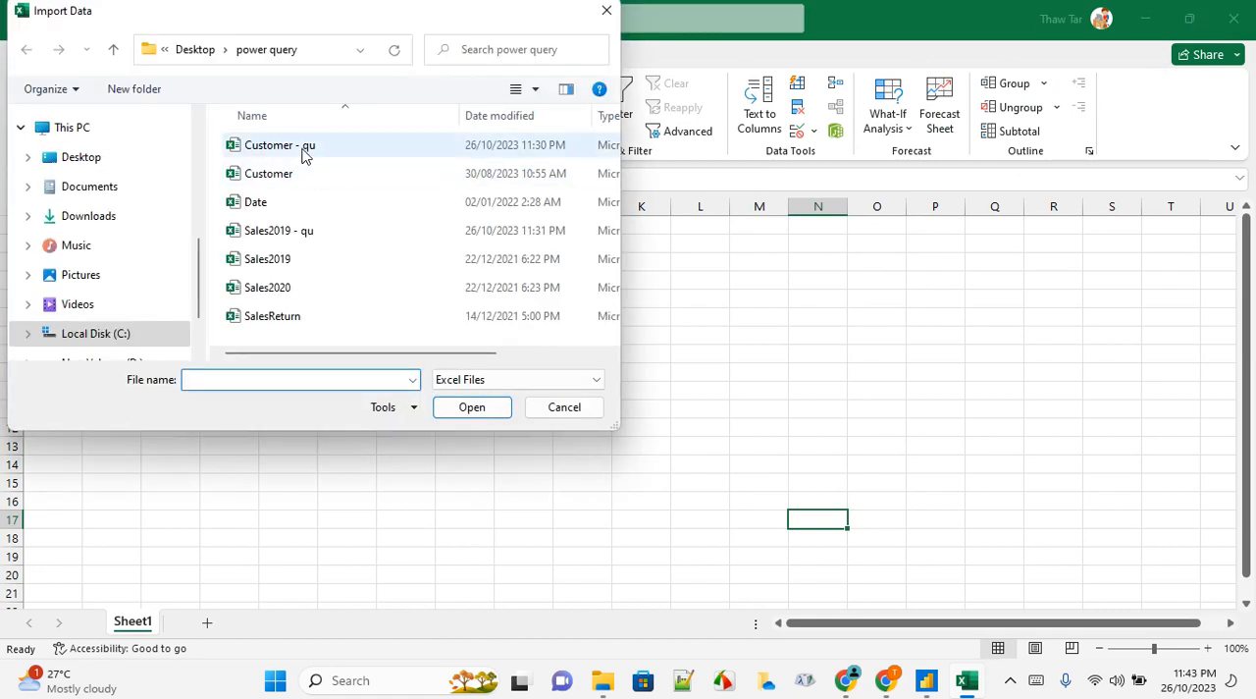
click(335, 147)
click(471, 408)
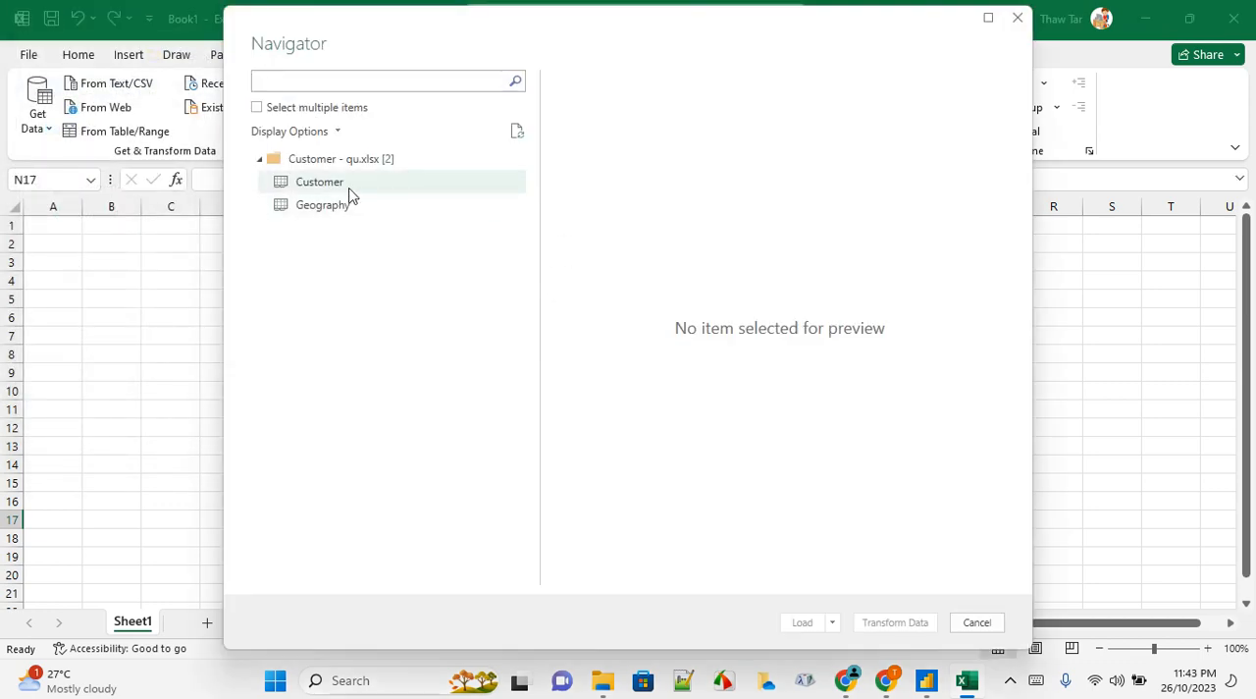
click(331, 191)
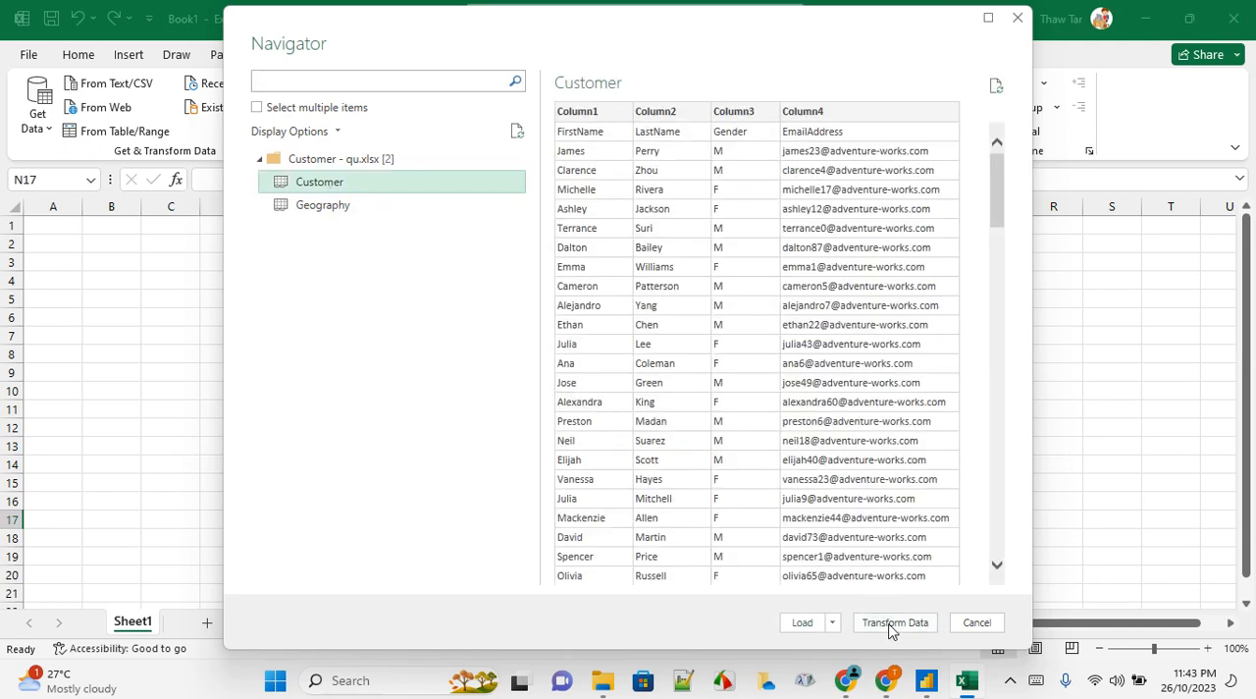
click(899, 634)
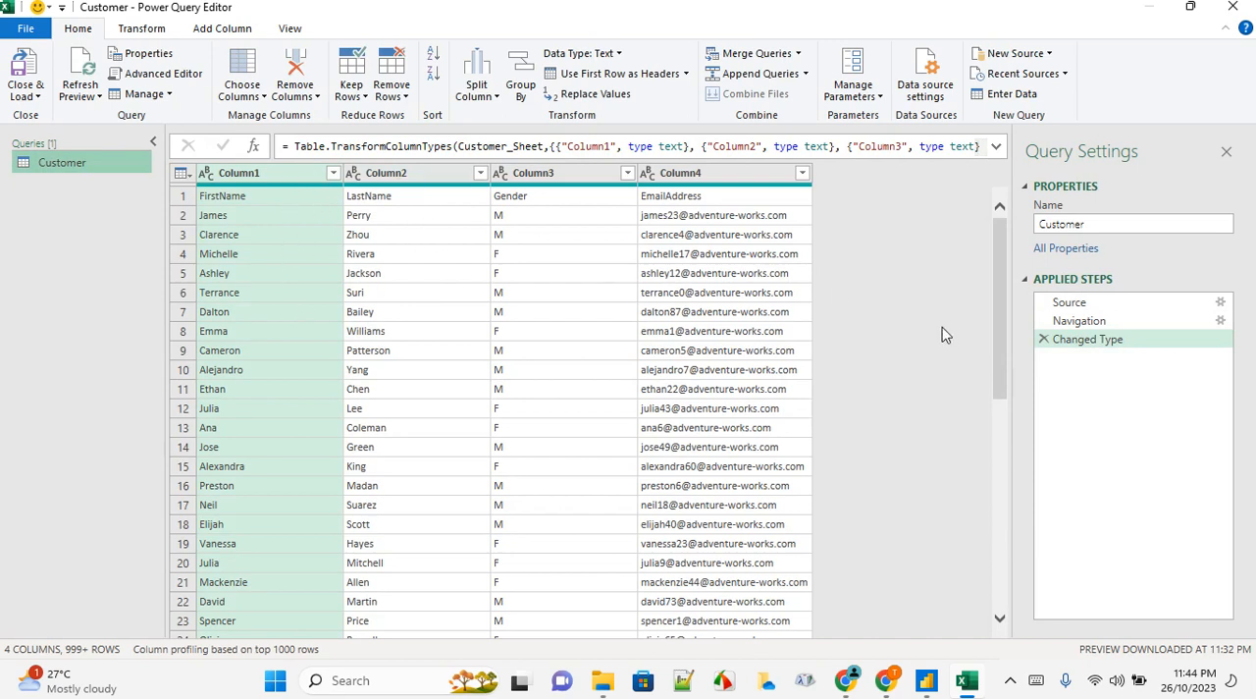
Merge Column1 and Column2 into a single column named Merged, using Space as the separator
mouse_move(1073, 320)
mouse_down()
mouse_move(1079, 348)
mouse_move(1077, 331)
mouse_up()
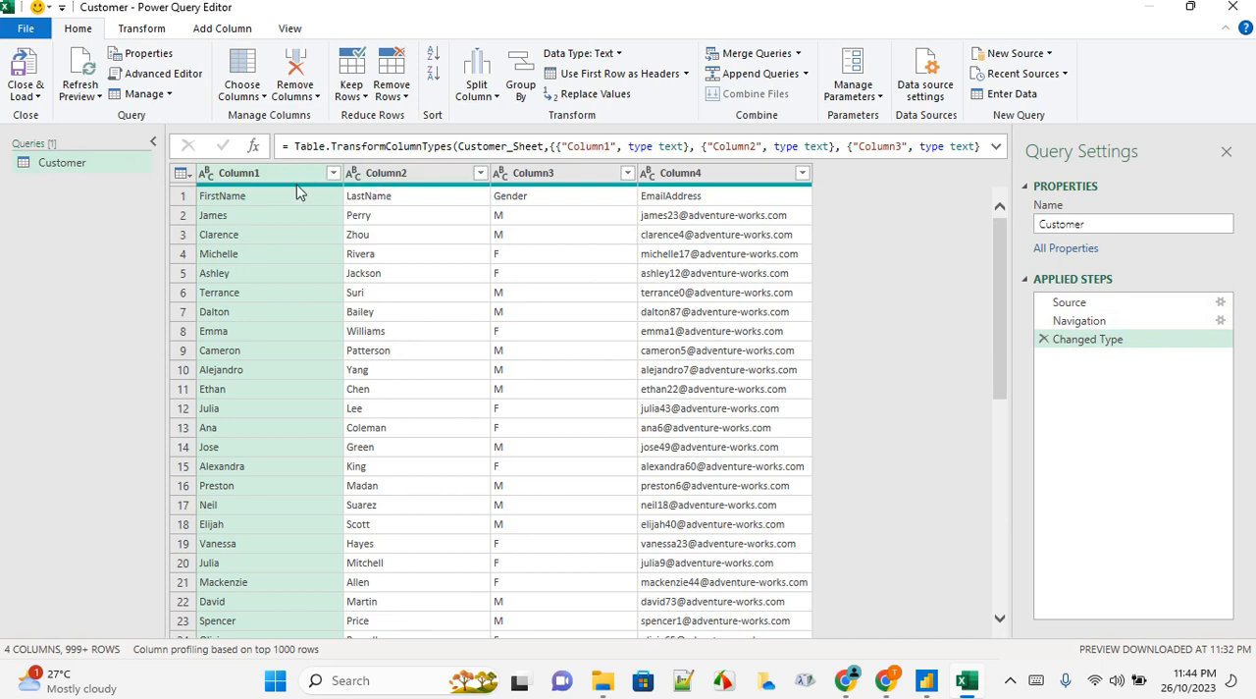
ctrl+click(391, 175)
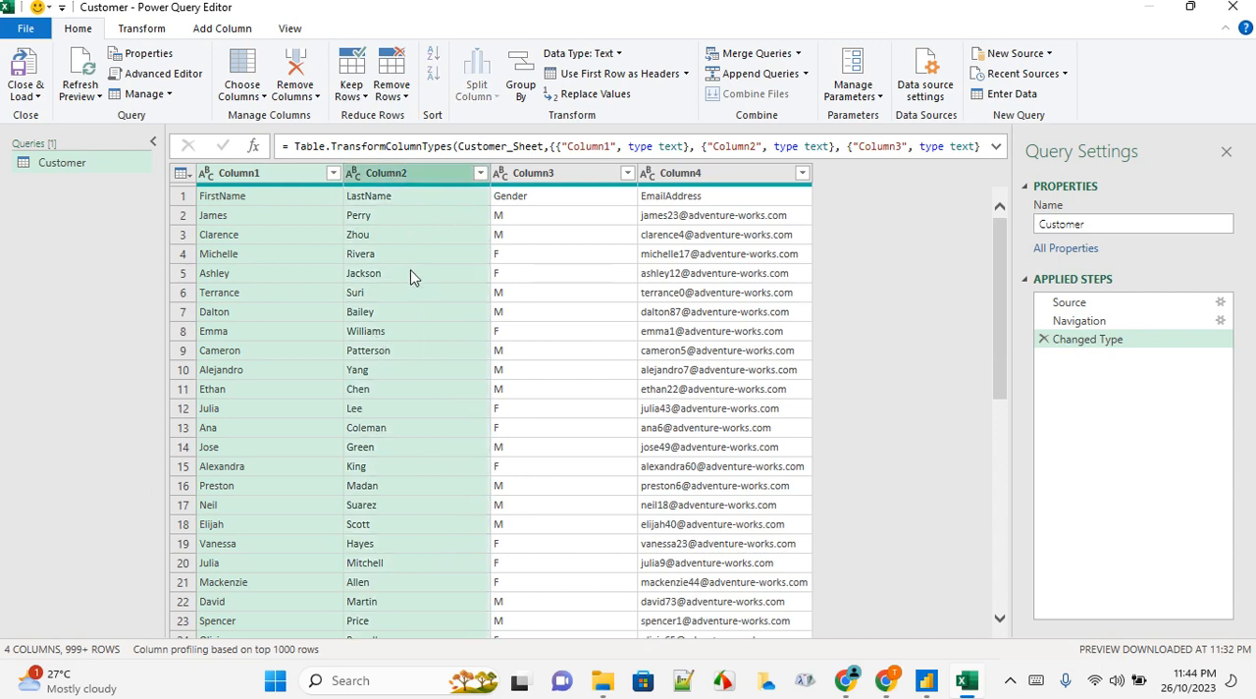
click(143, 30)
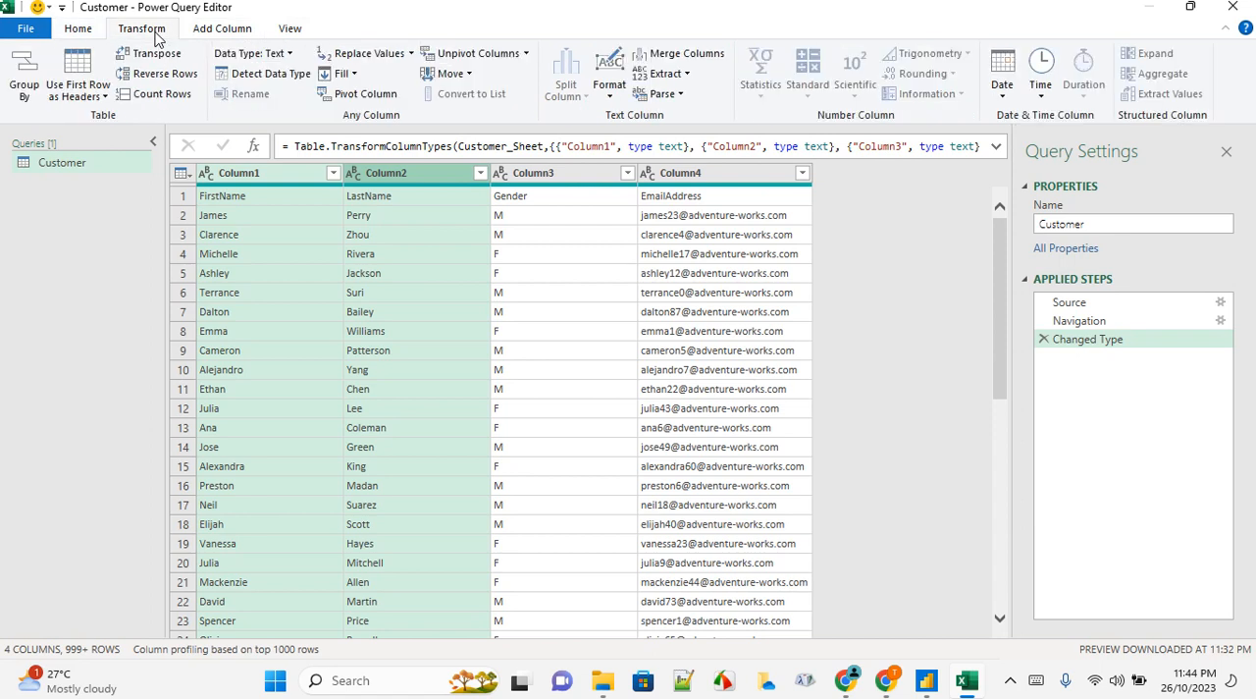
click(86, 32)
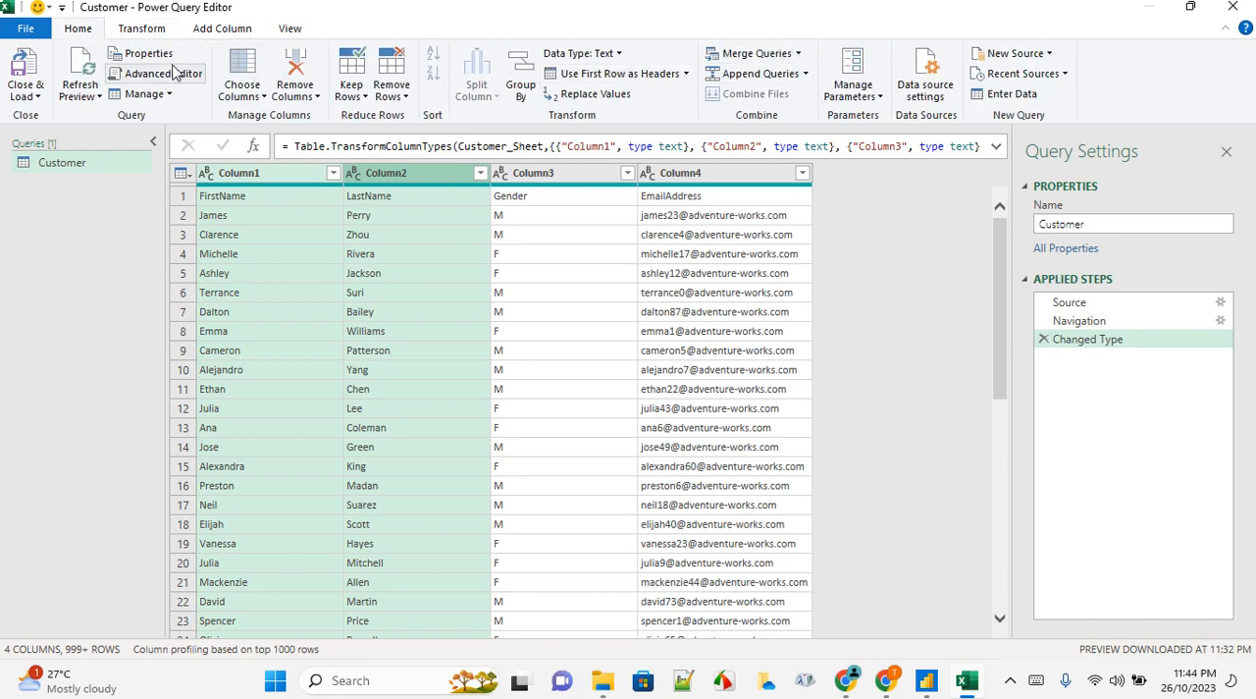
click(149, 31)
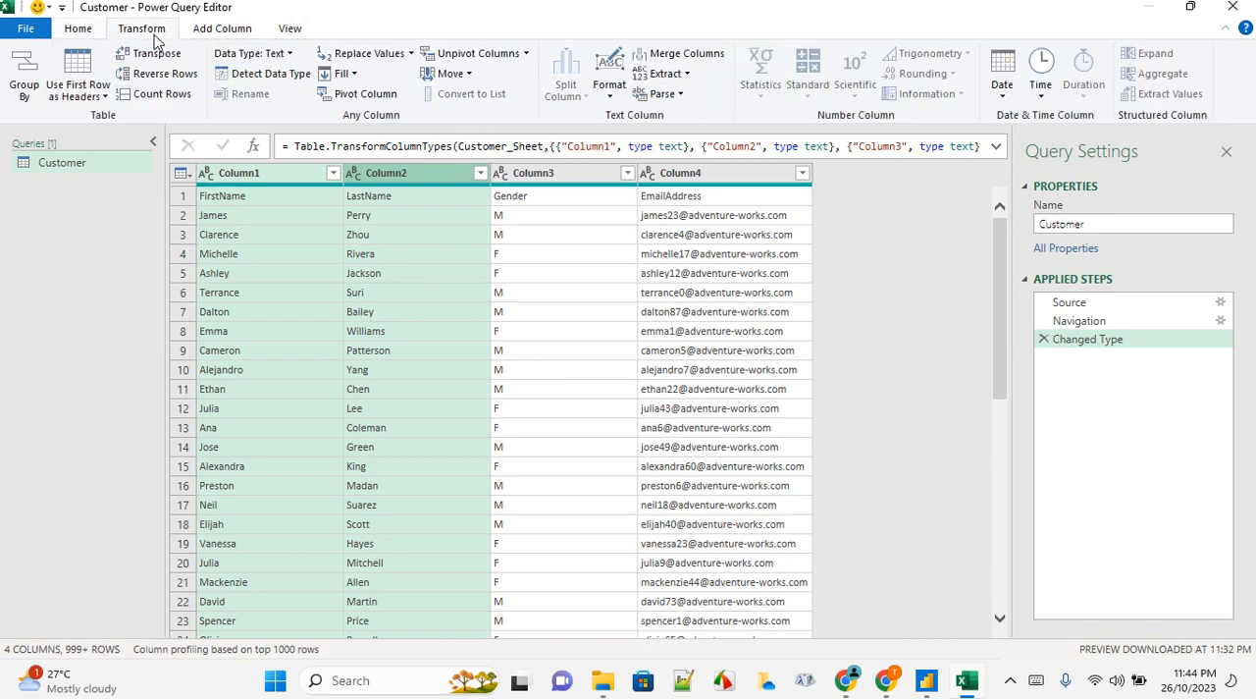
click(698, 64)
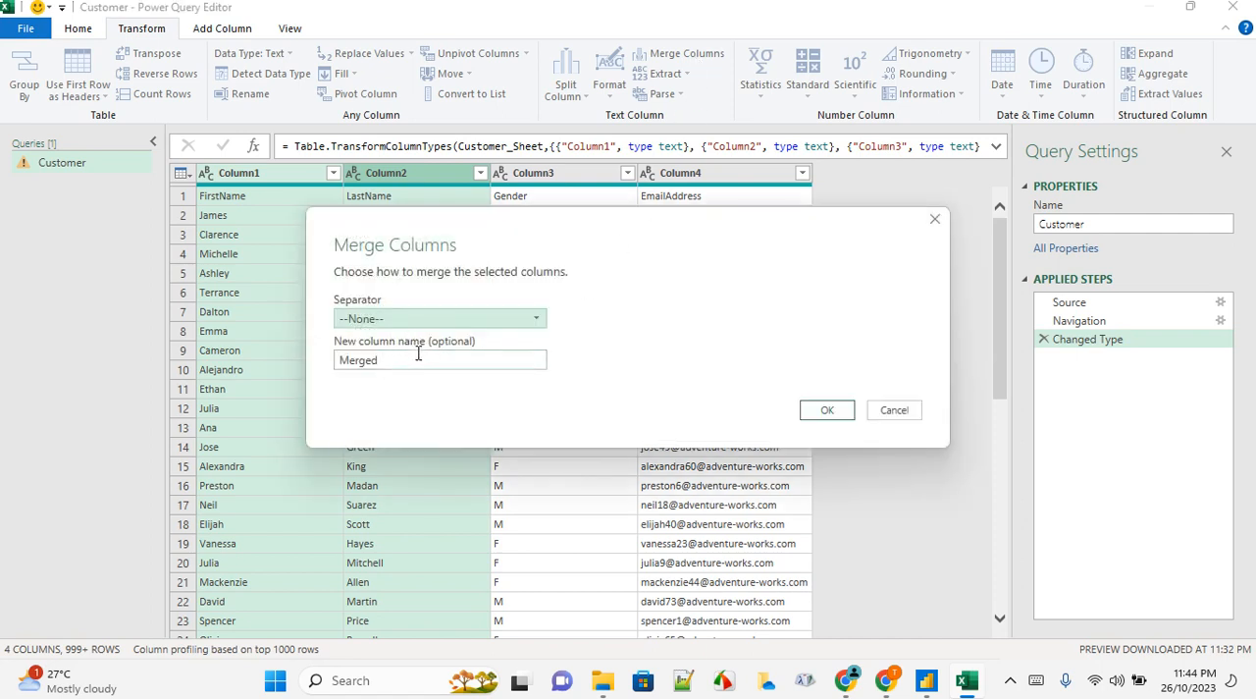
drag(418, 355, 316, 358)
click(392, 320)
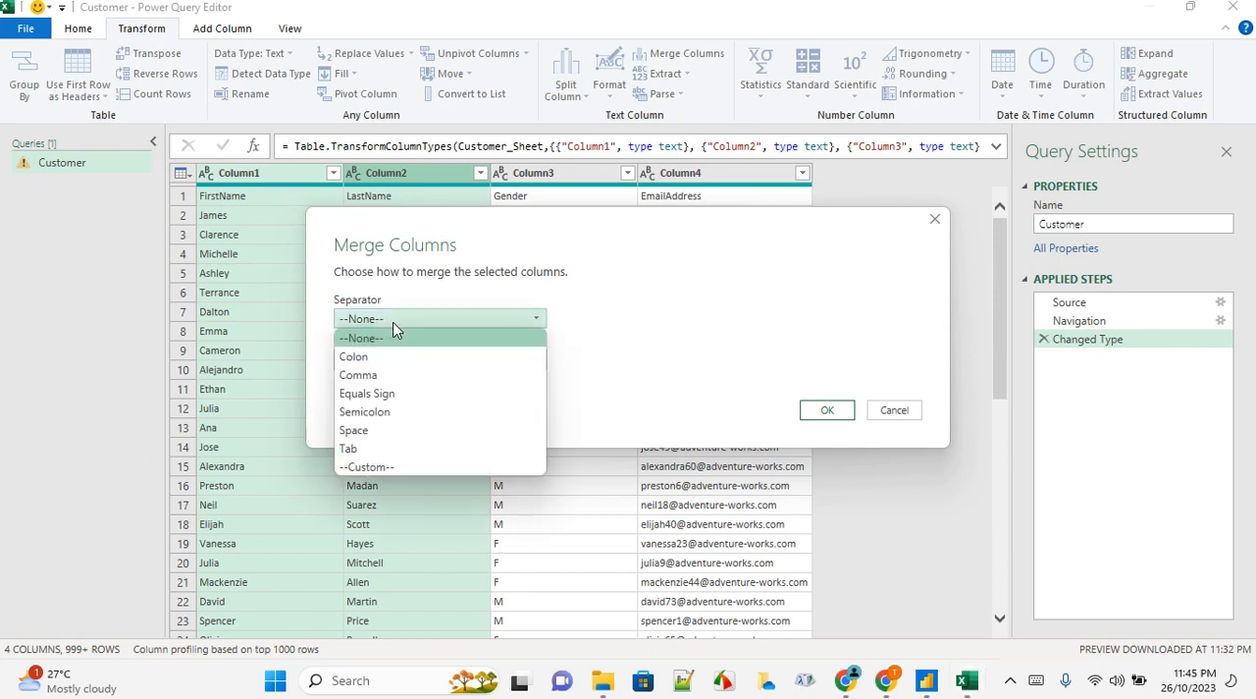
click(390, 431)
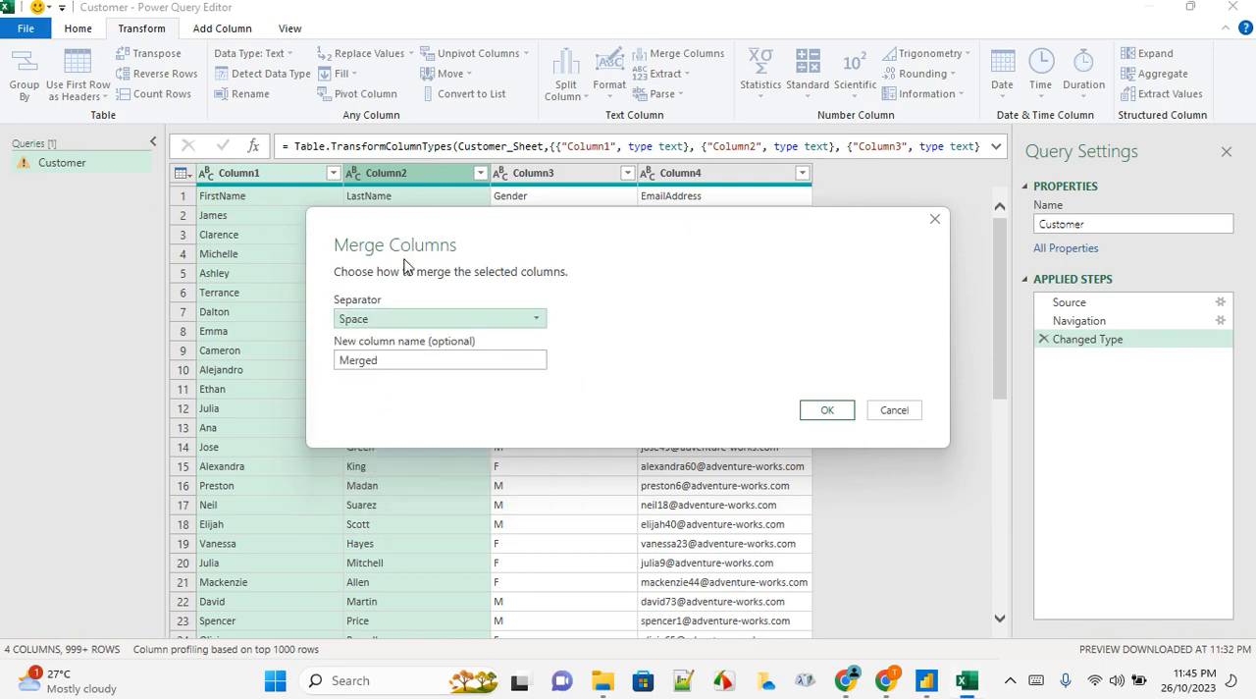
click(822, 410)
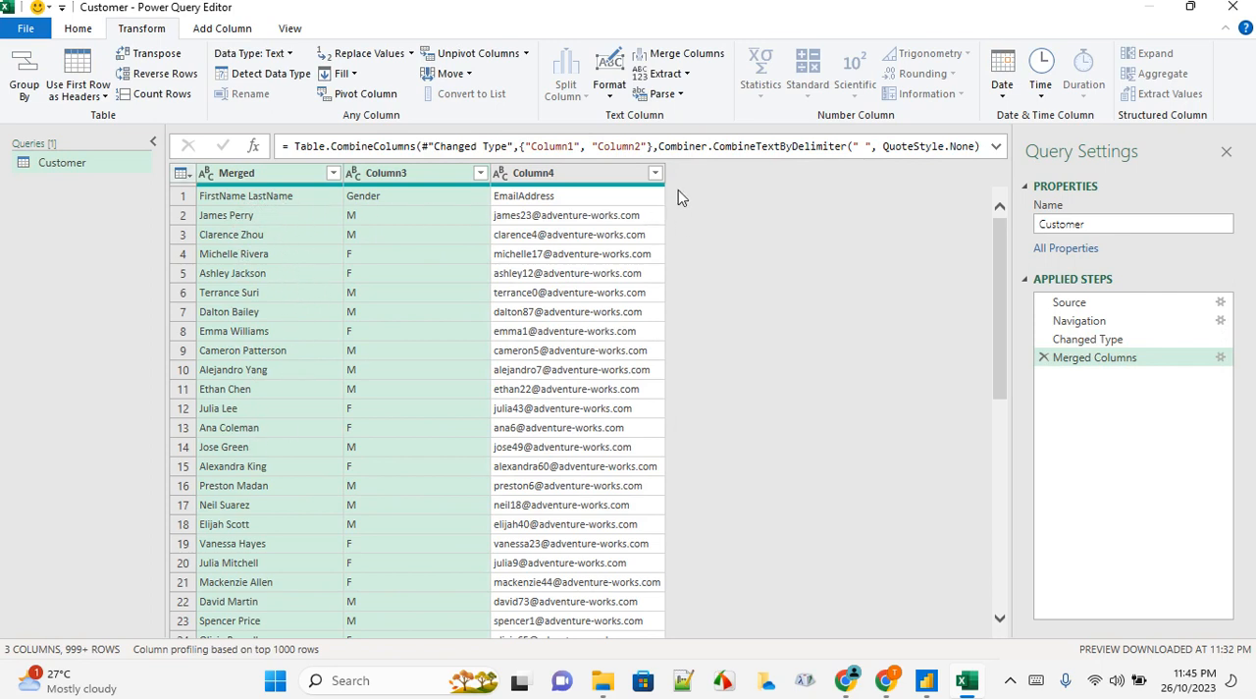
Promote the first row of the Customer query to column headers
click(437, 176)
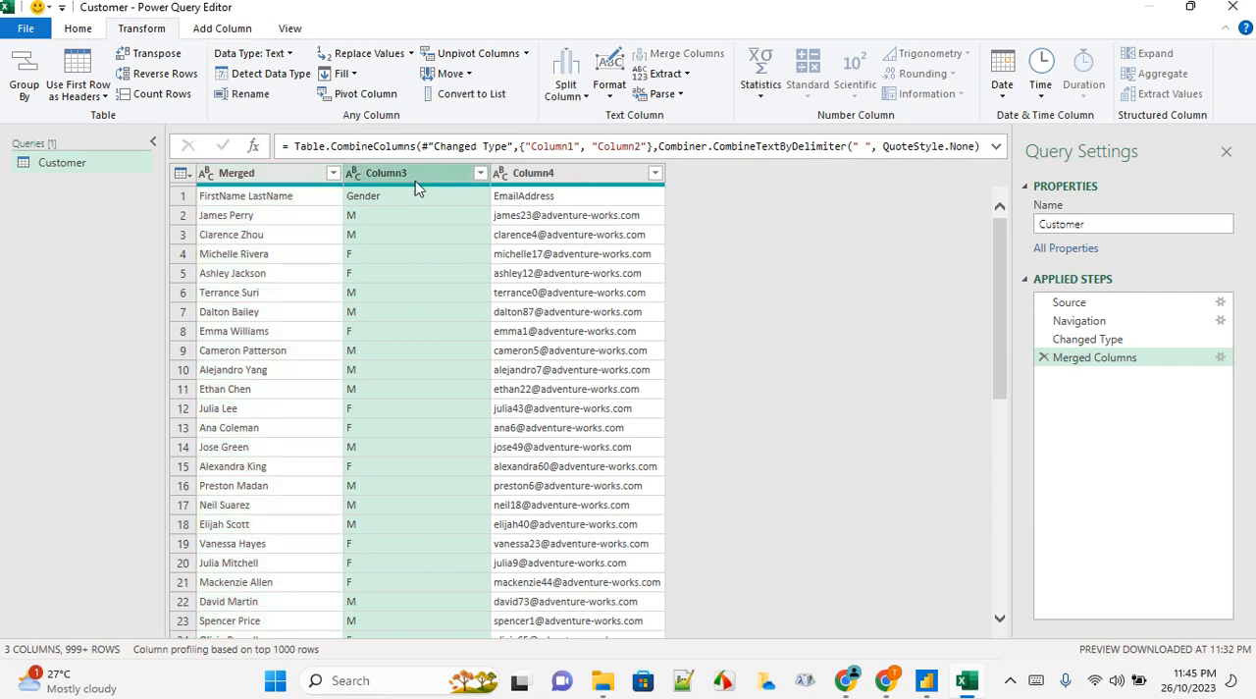
click(282, 180)
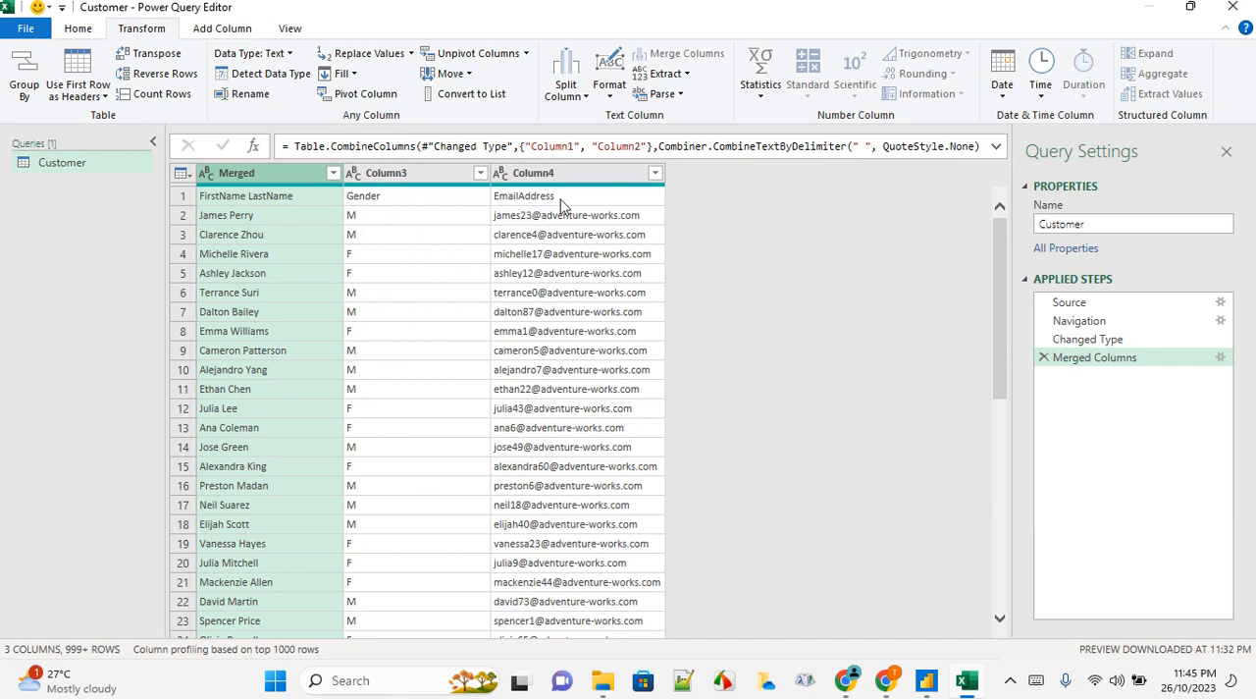
click(77, 36)
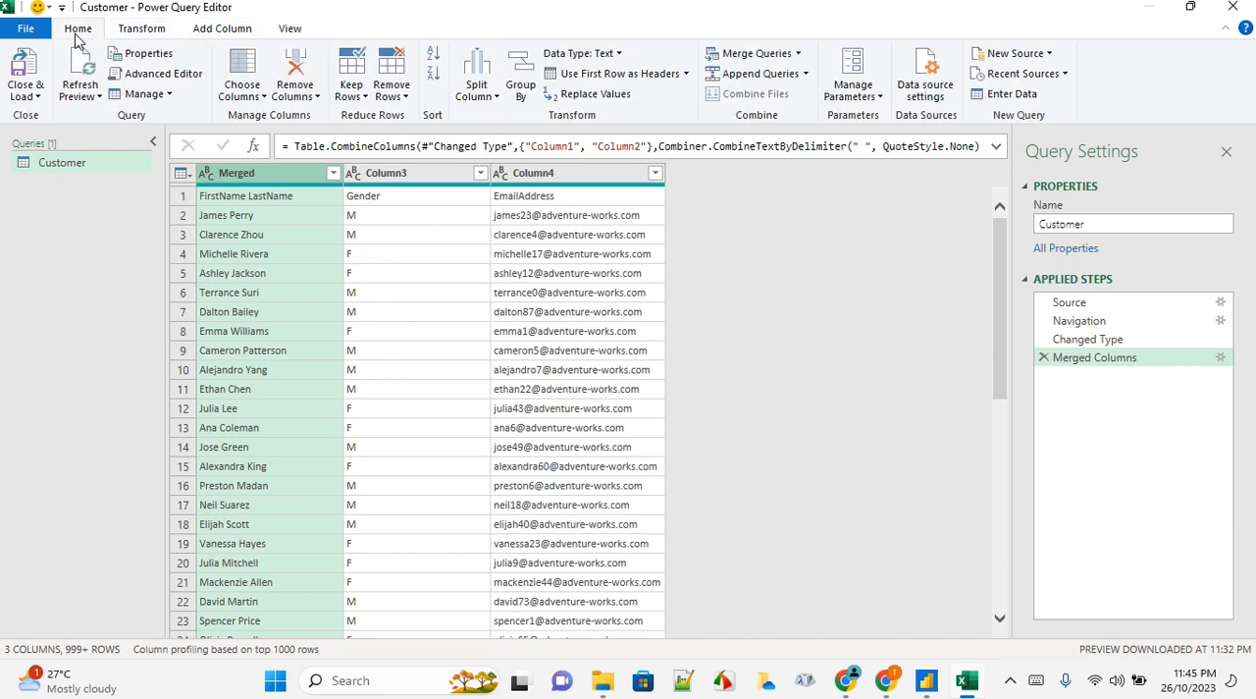
click(646, 79)
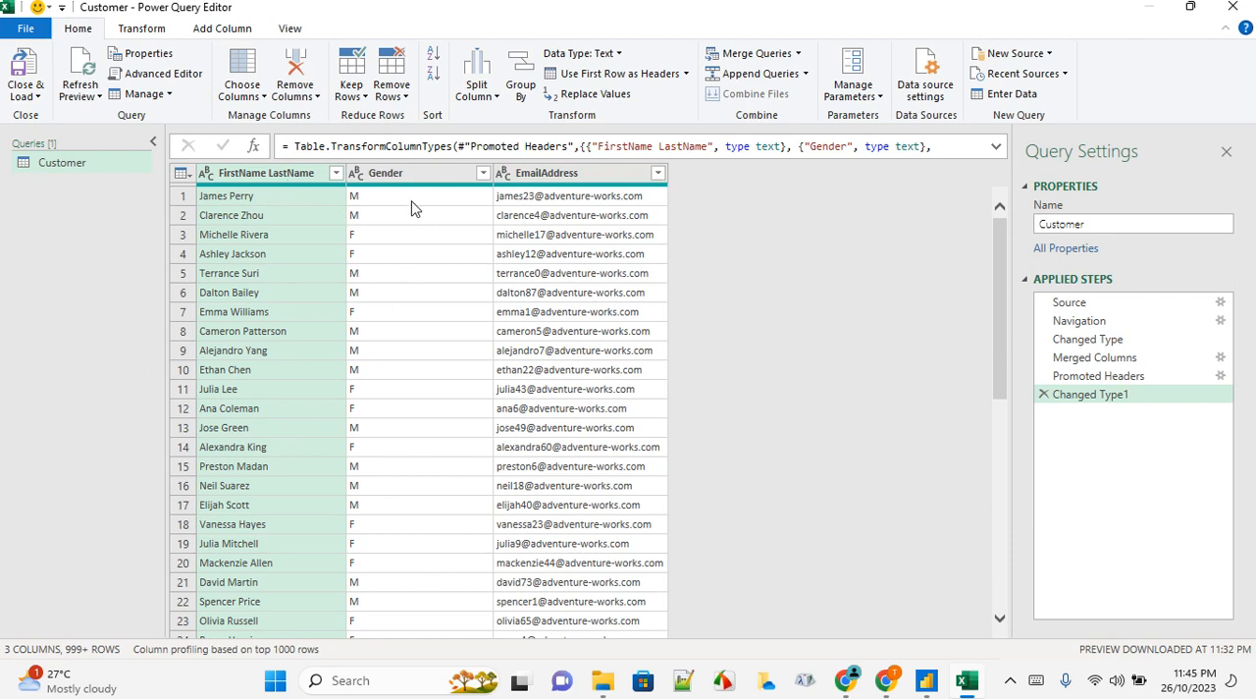
Replace the value M with Male in the Gender column
click(411, 174)
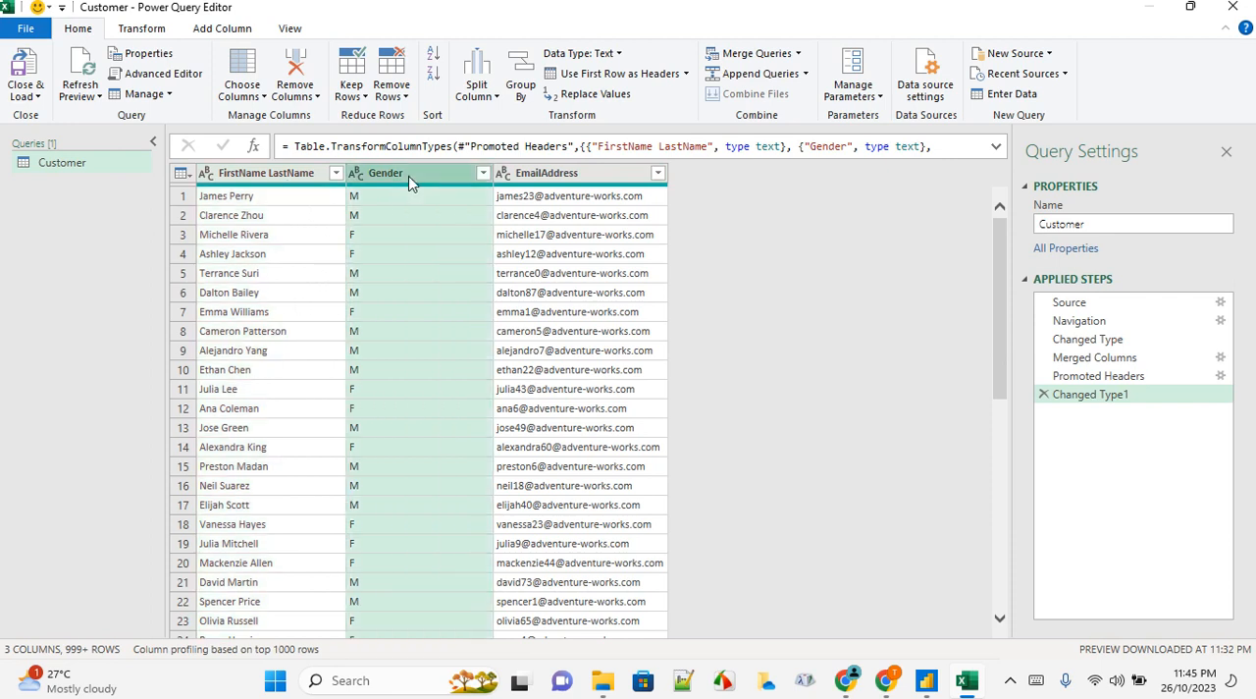
click(159, 31)
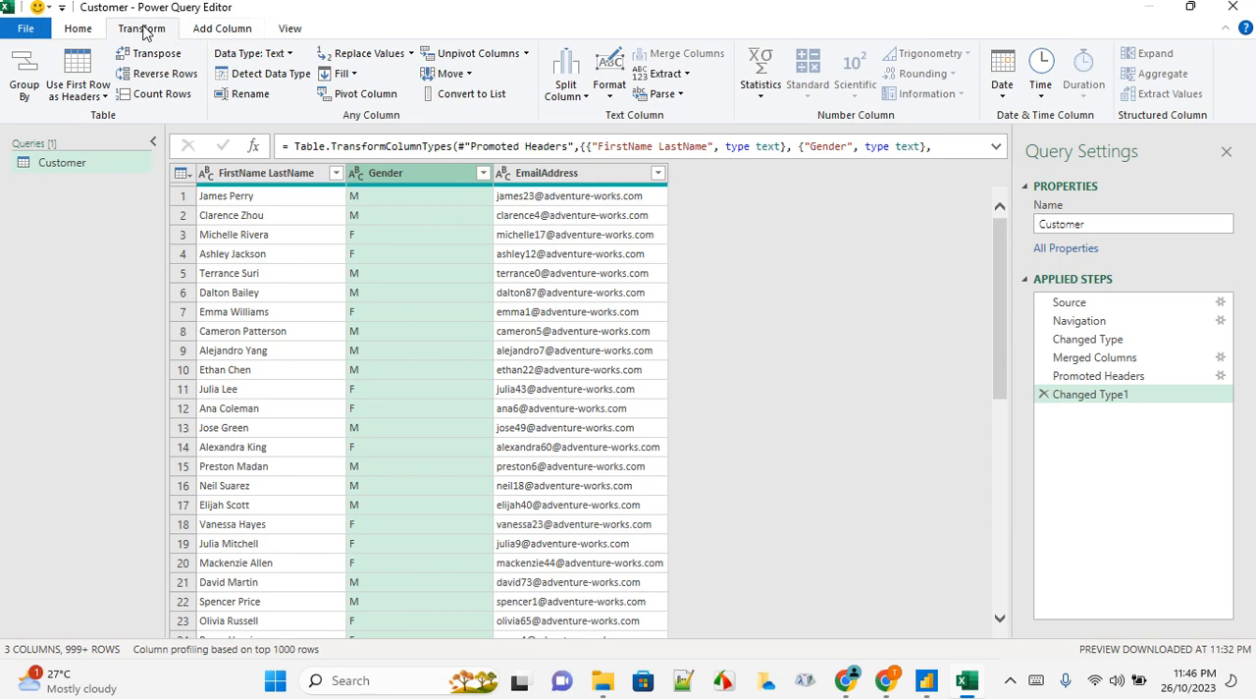
click(411, 53)
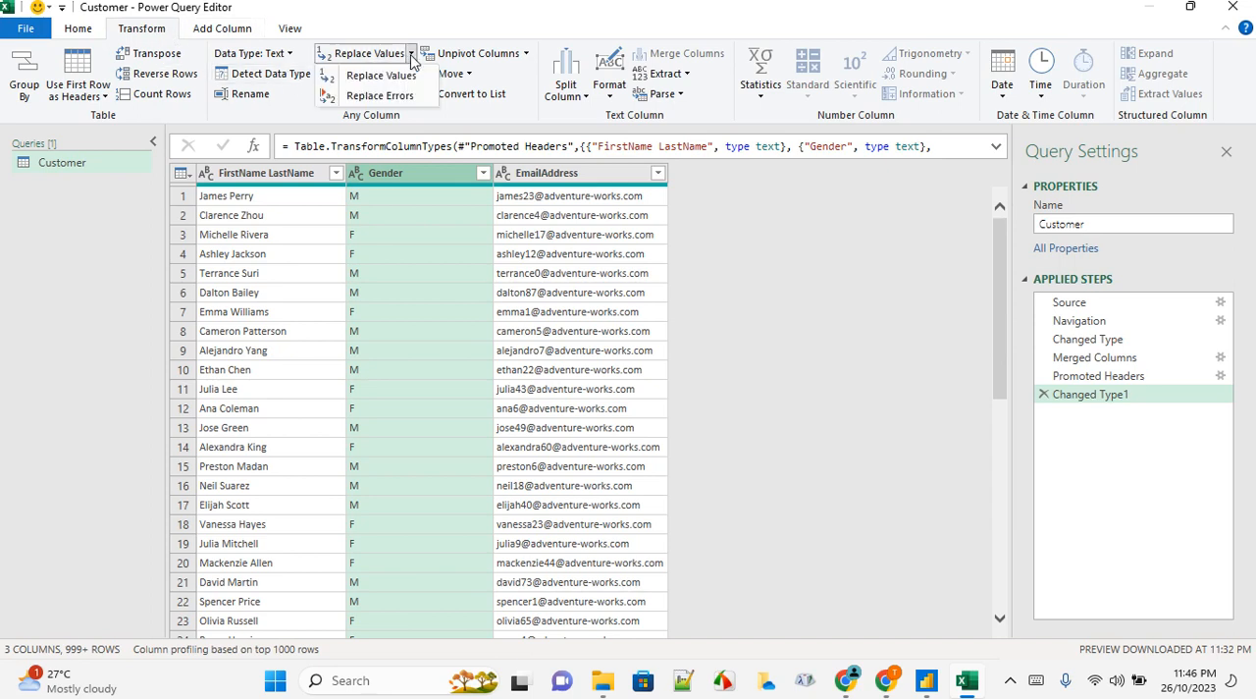
click(392, 76)
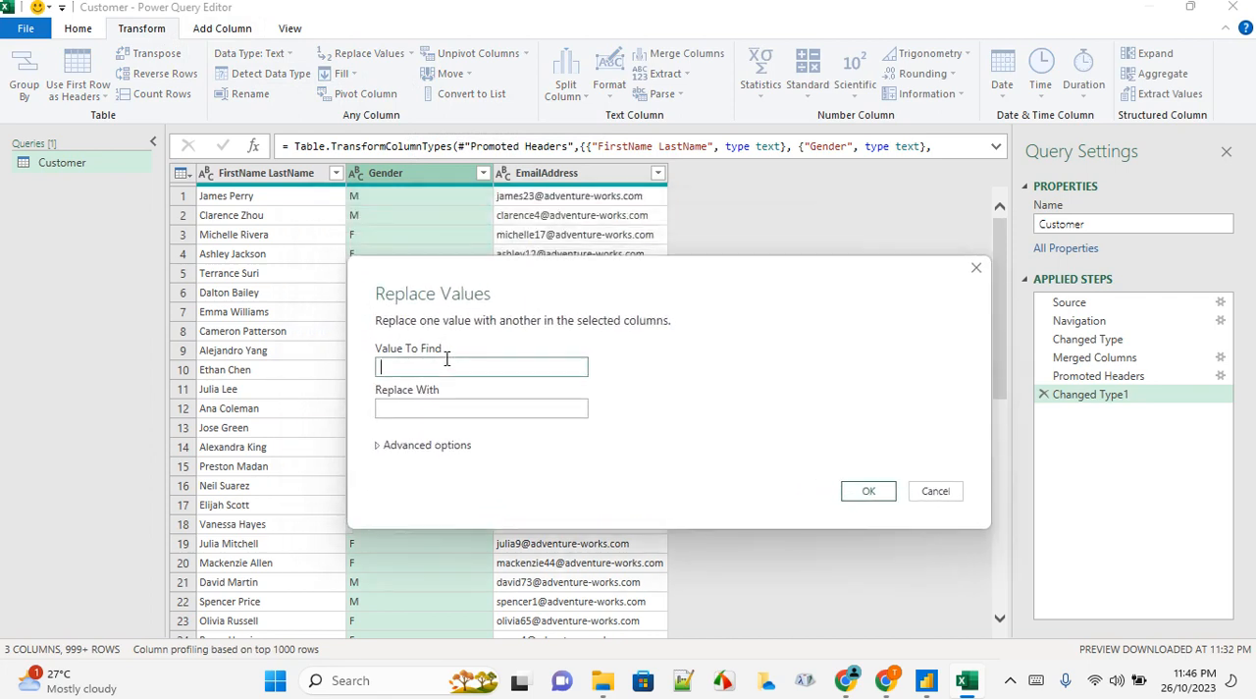
key(Tab)
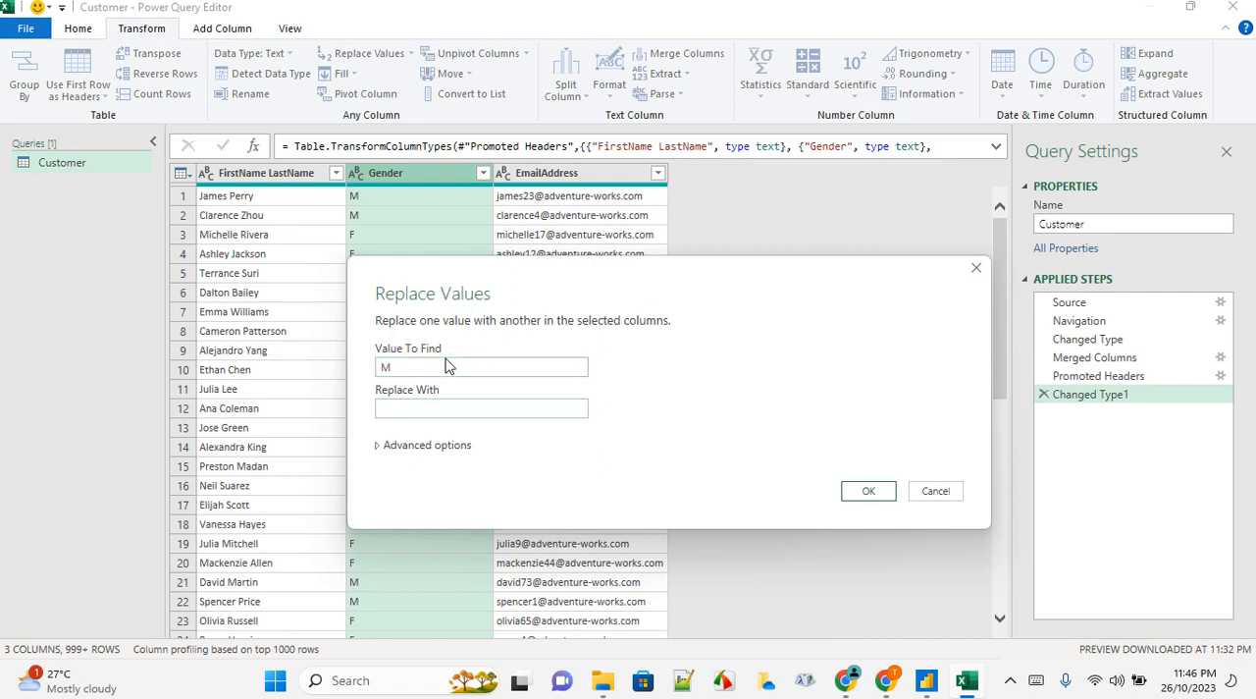
text(Male)
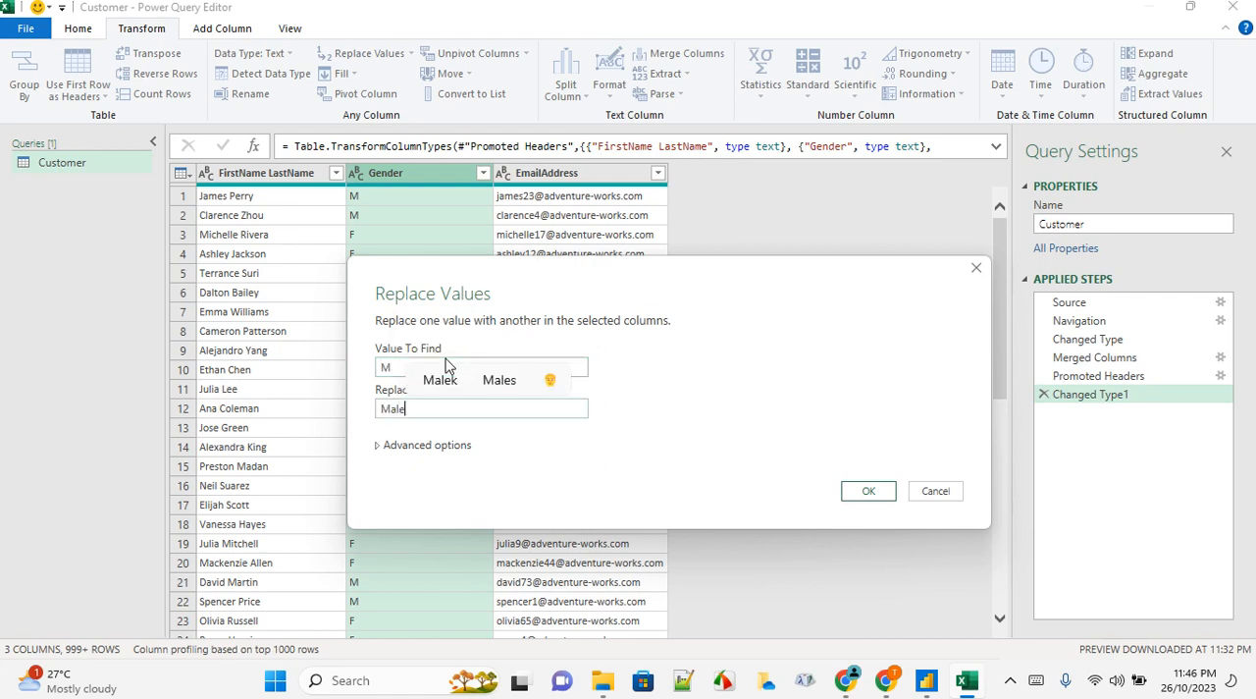
click(877, 491)
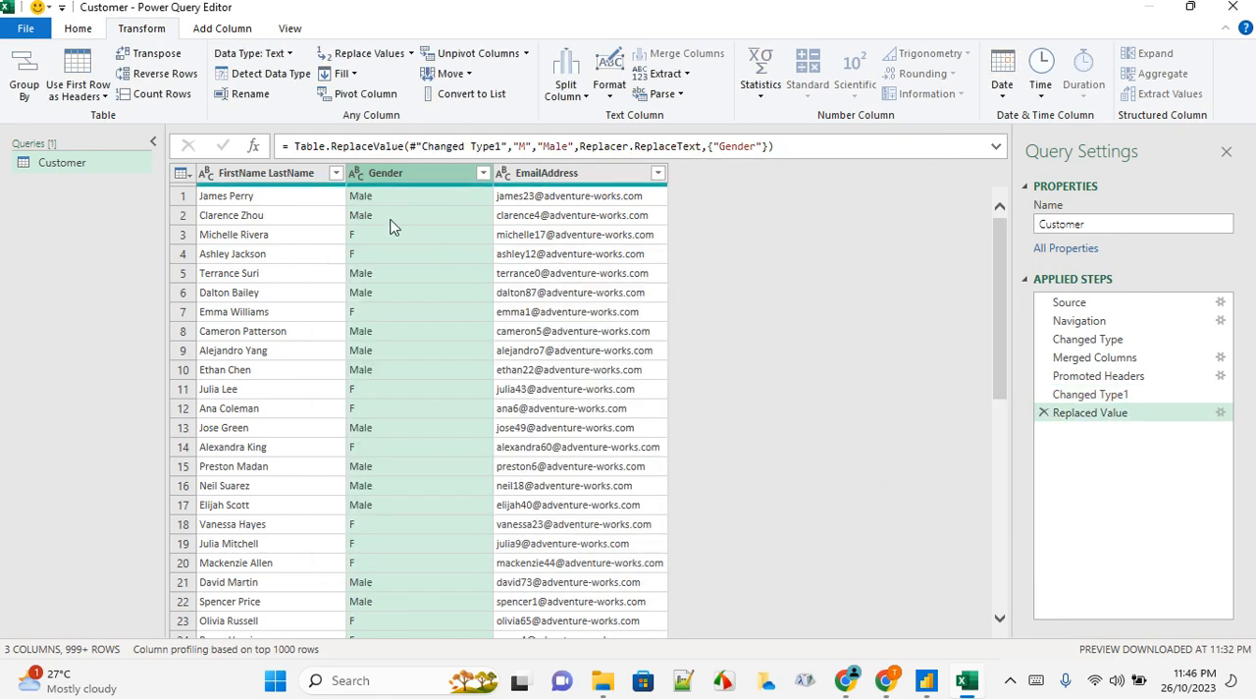
Replace the value F with Female in the Gender column
click(410, 55)
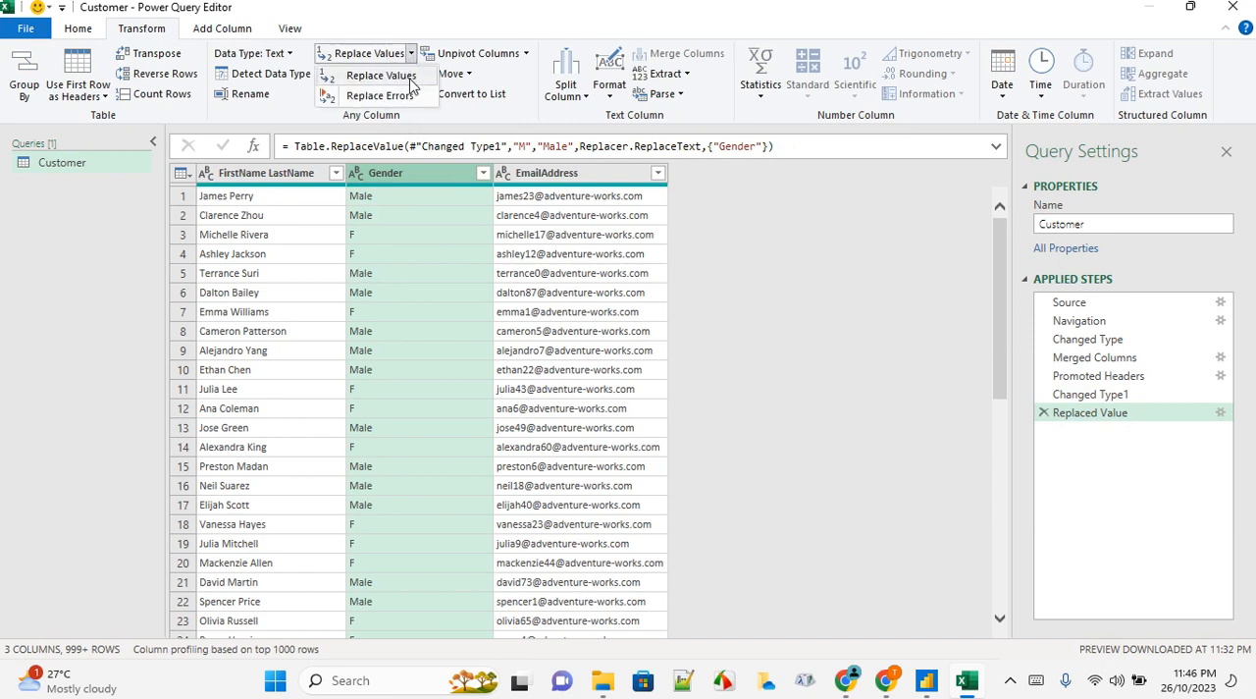
click(410, 76)
click(428, 305)
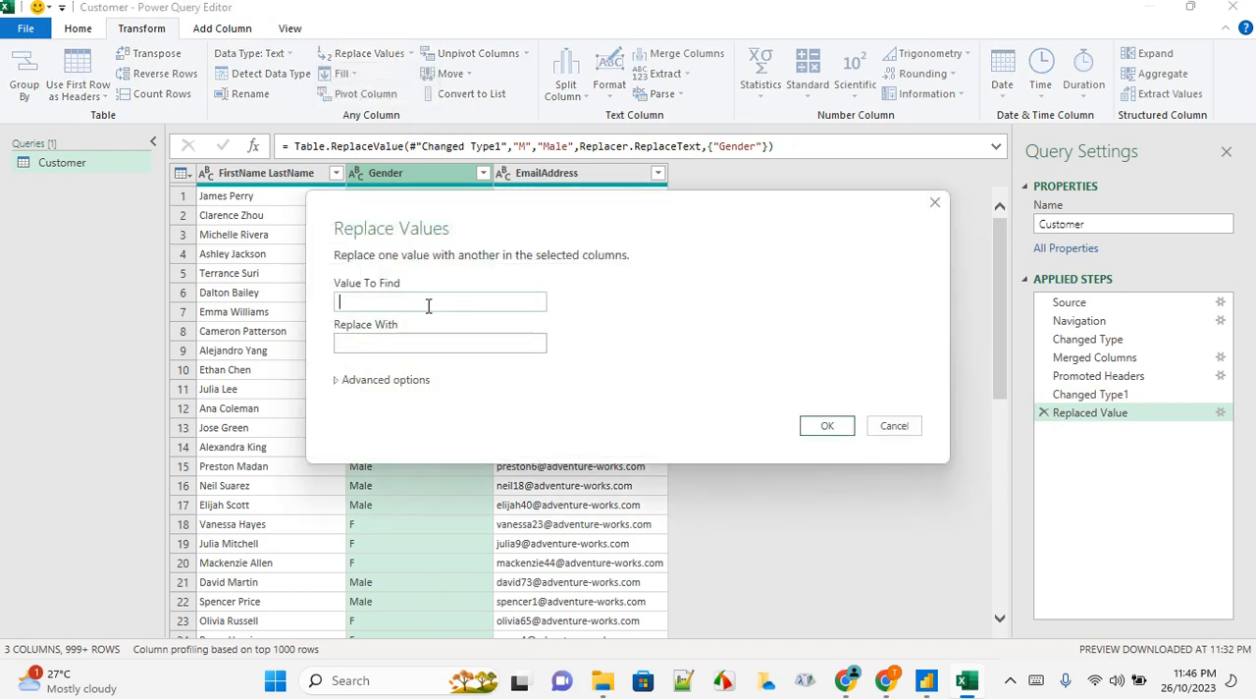
key(Tab)
text(Fem)
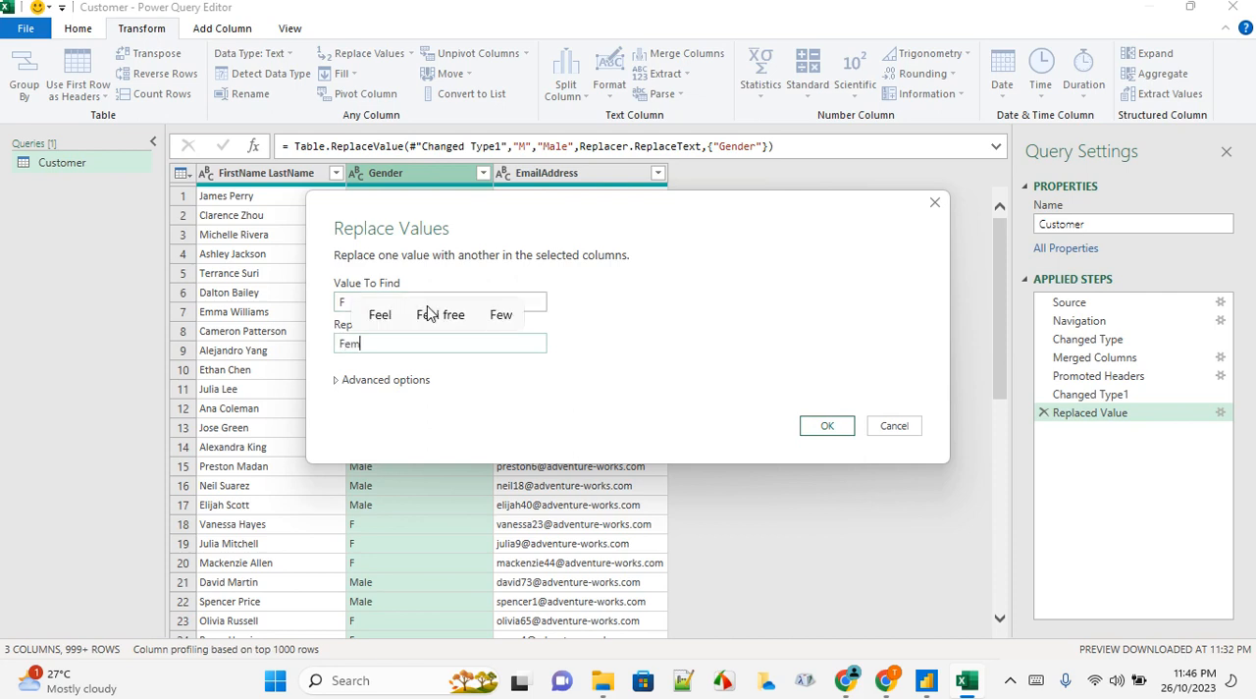
text(ale)
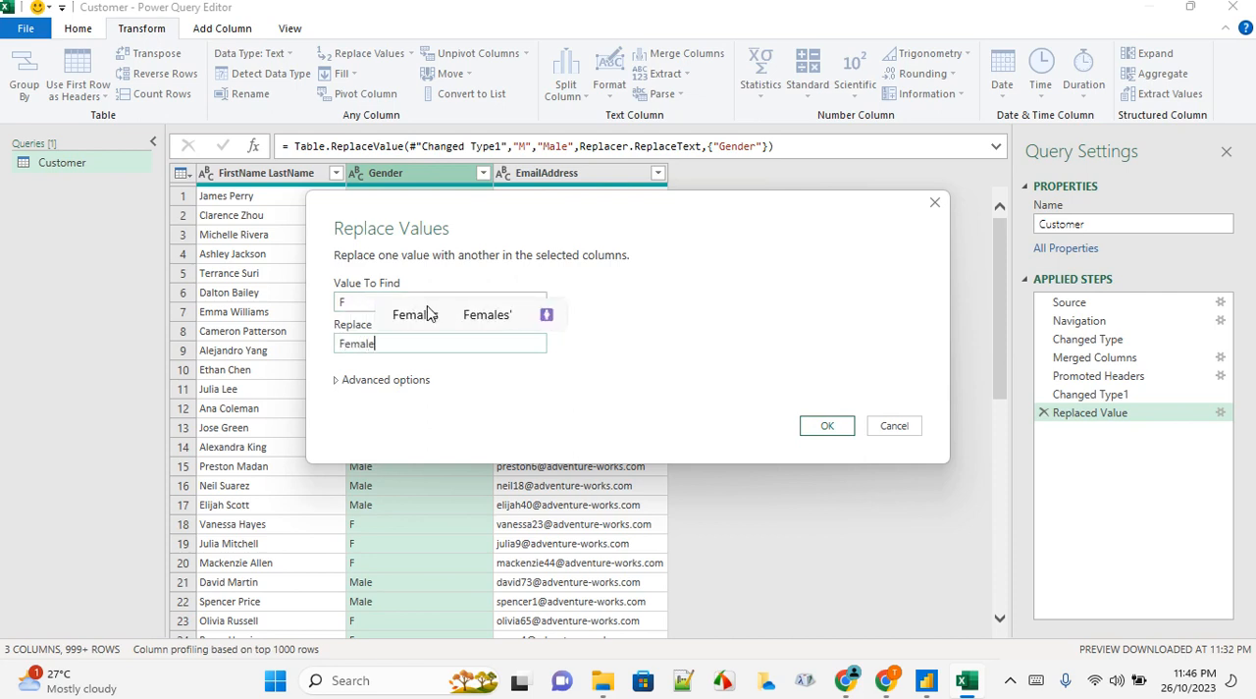
key(Return)
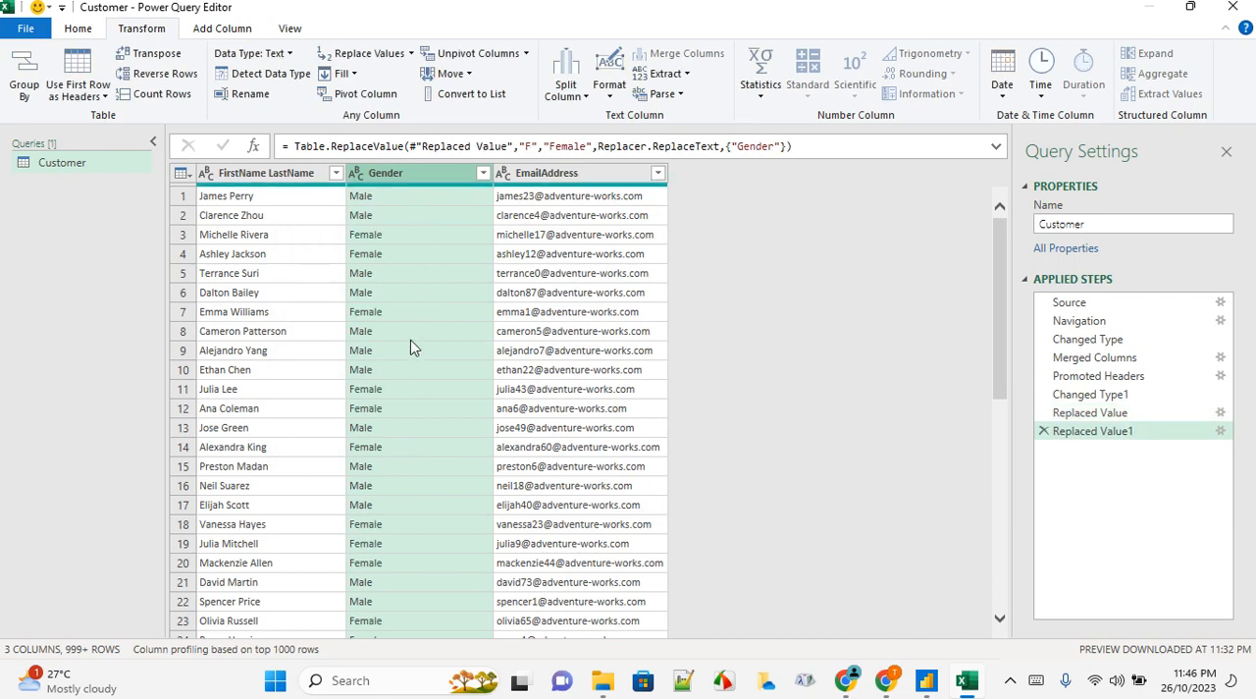
Convert the text in the FirstName LastName column to uppercase
click(294, 180)
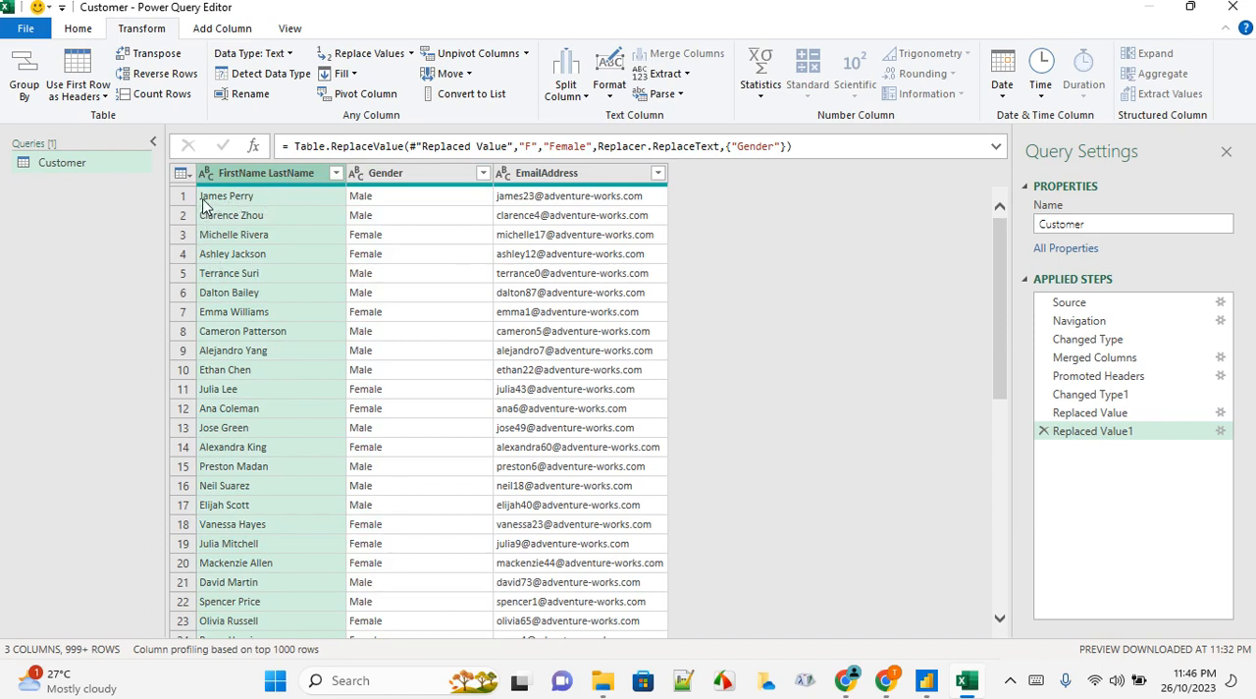
click(608, 102)
click(635, 136)
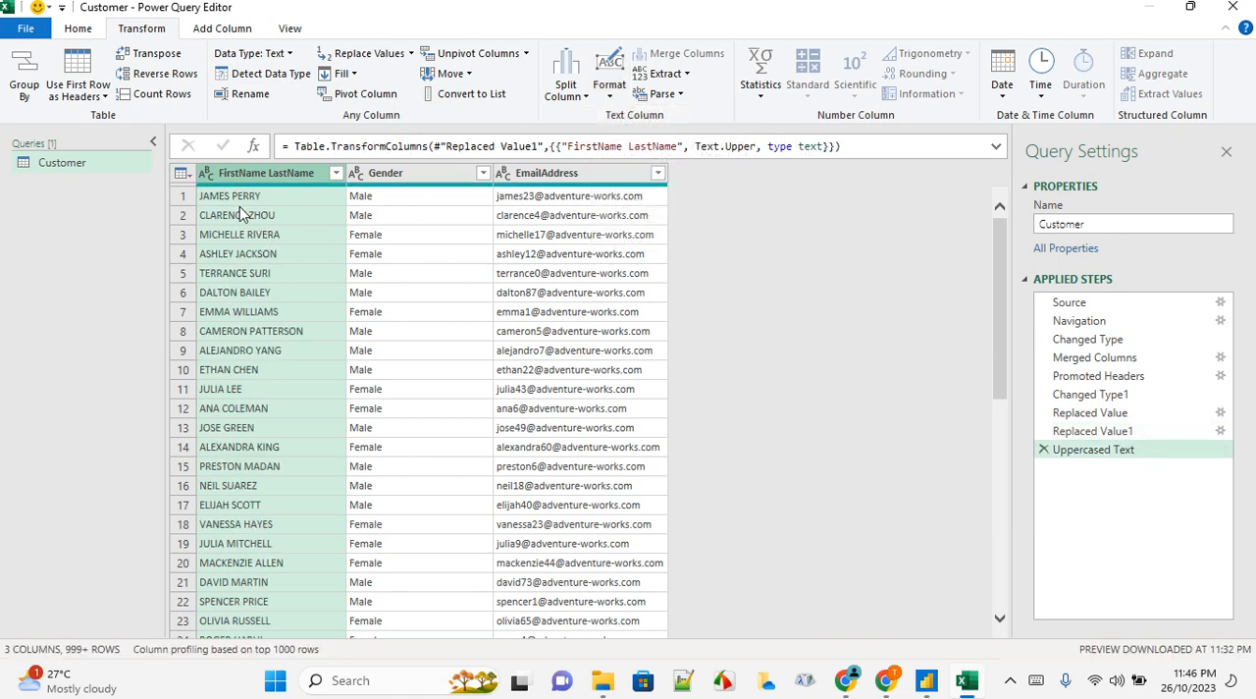
Convert the FirstName LastName column to lowercase, and apply Capitalize Each Word to it
click(608, 98)
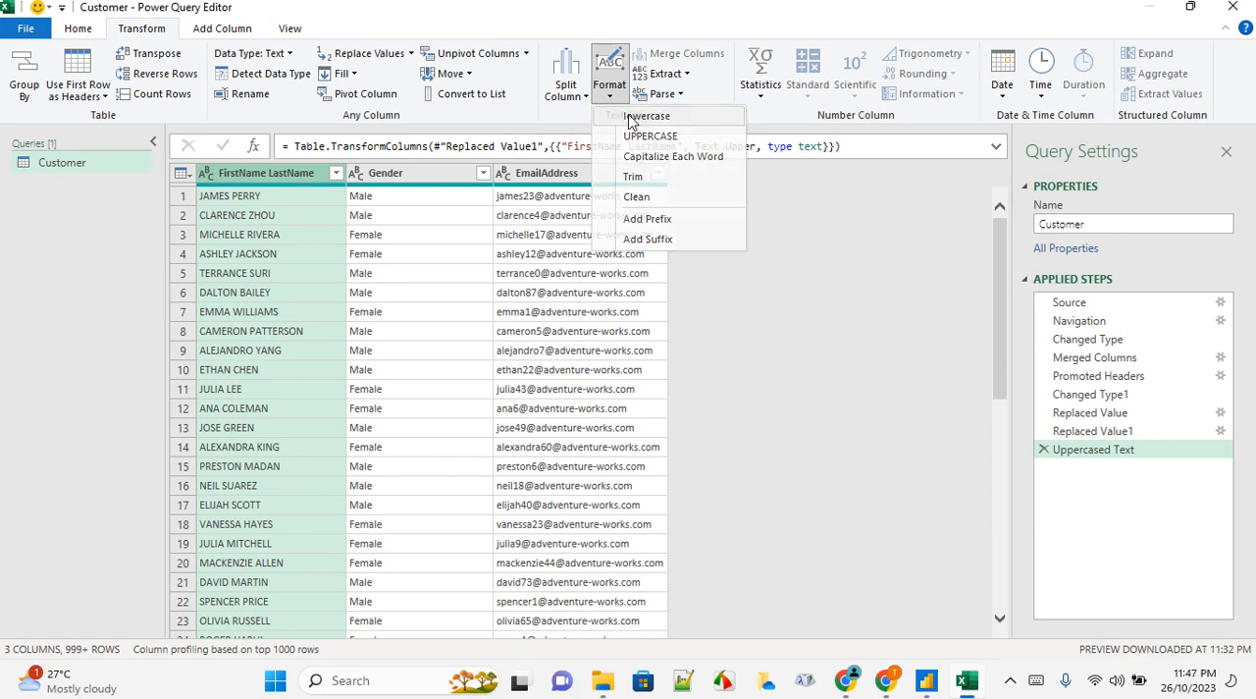
click(631, 117)
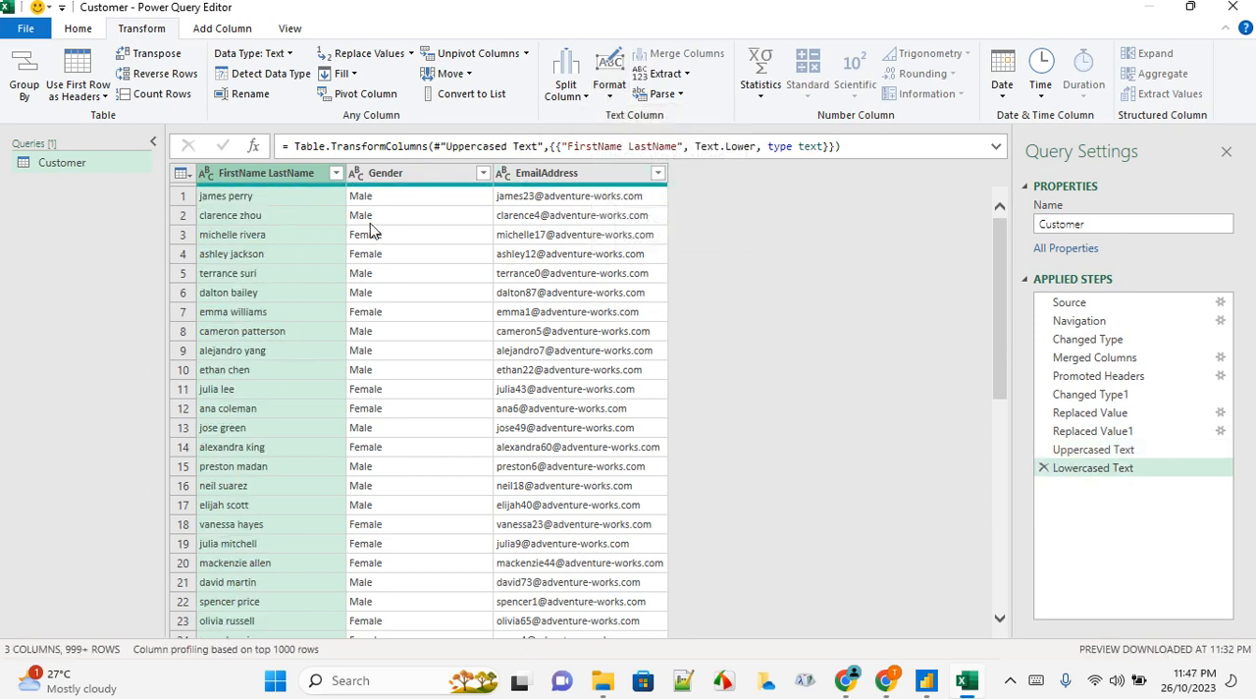
click(614, 102)
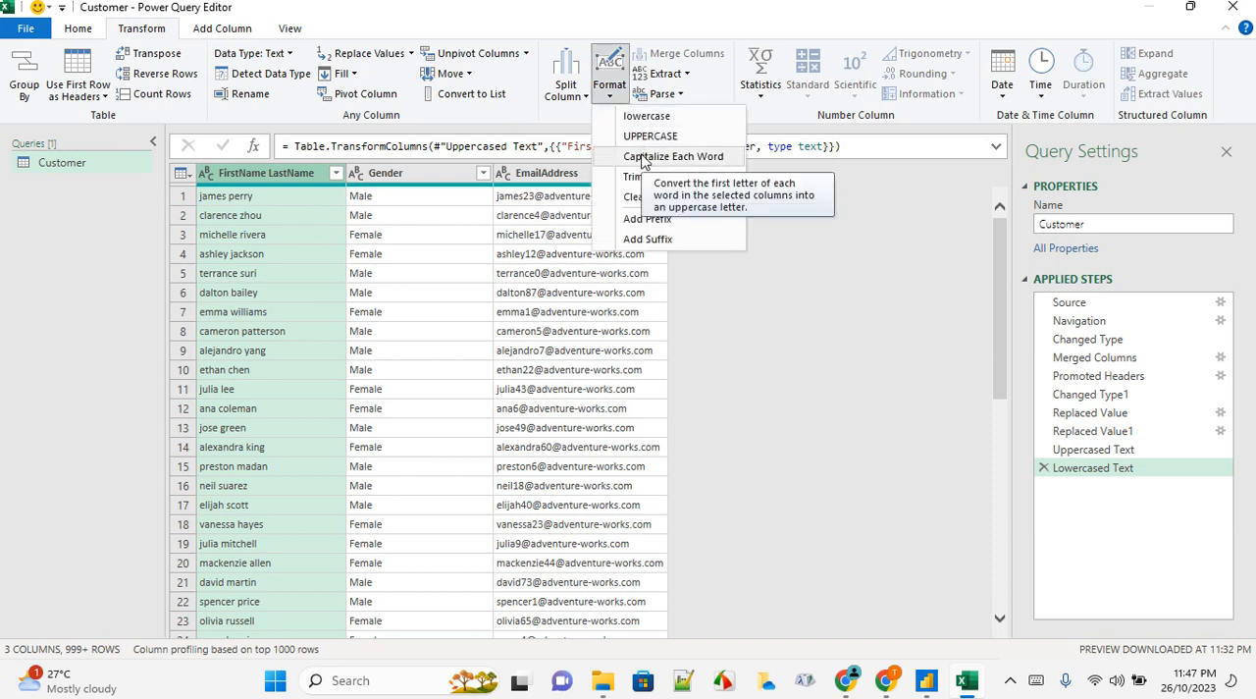
click(643, 159)
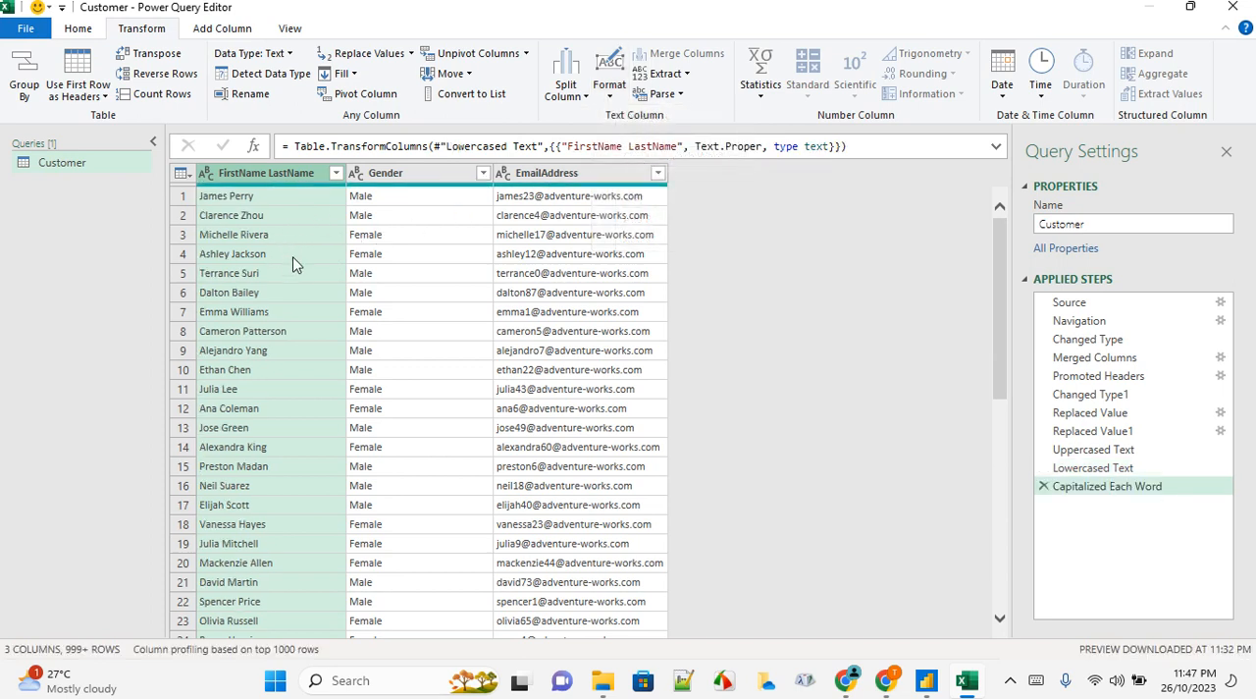
Extract the text before the @ delimiter in the EmailAddress column, and delete that extraction from the applied steps
click(545, 181)
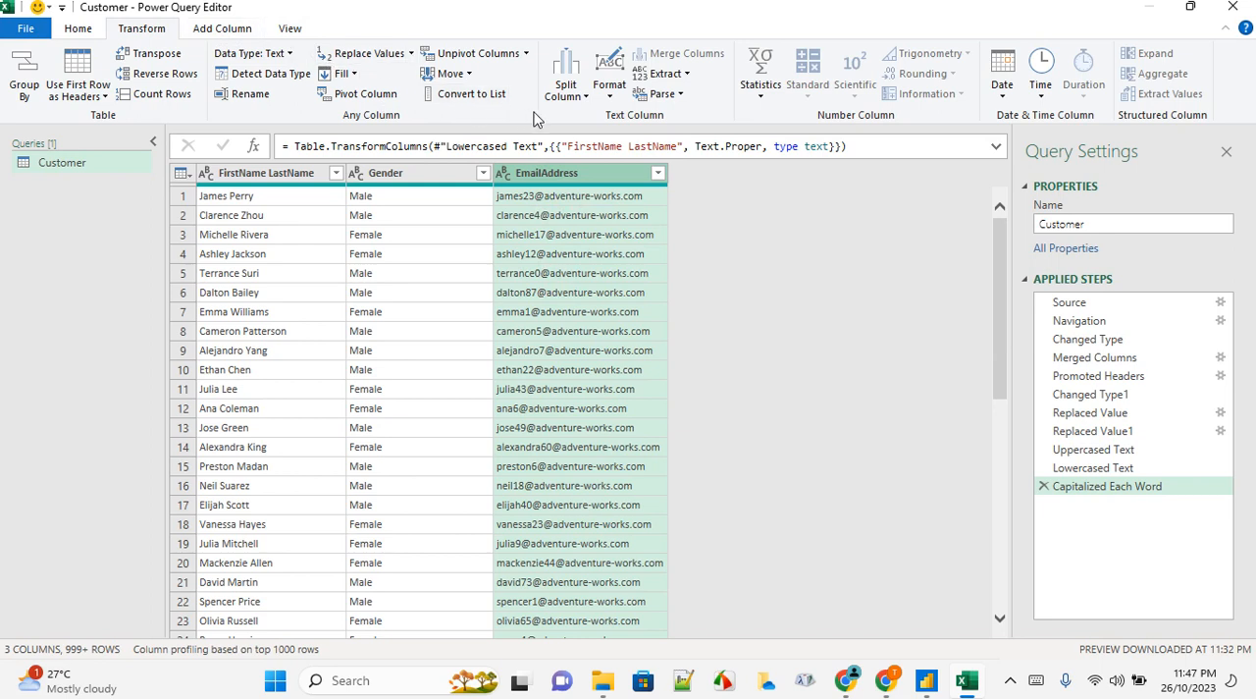
click(687, 76)
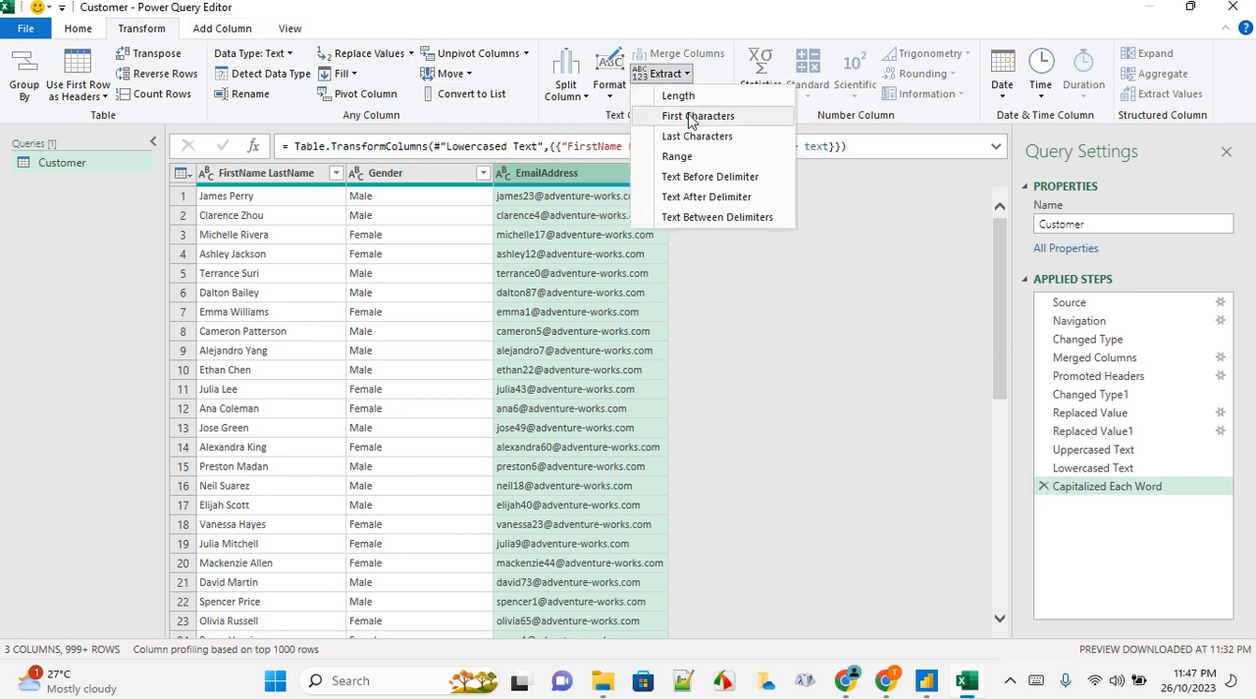
click(704, 183)
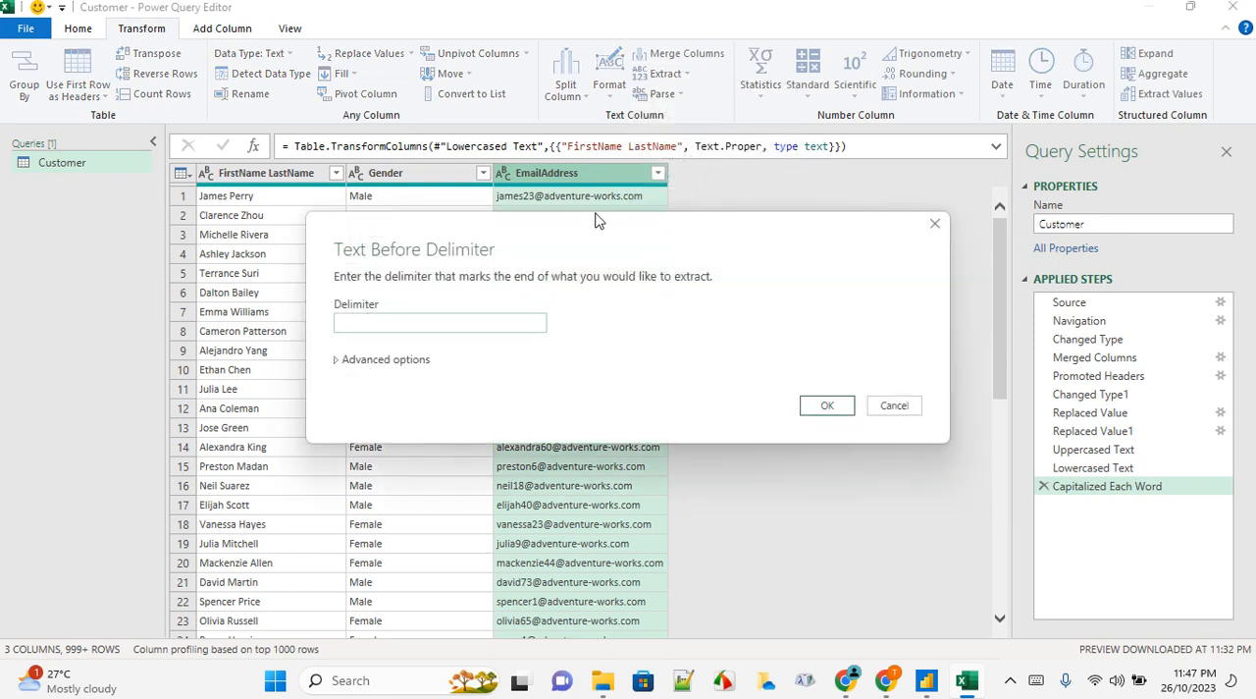
drag(593, 219, 591, 290)
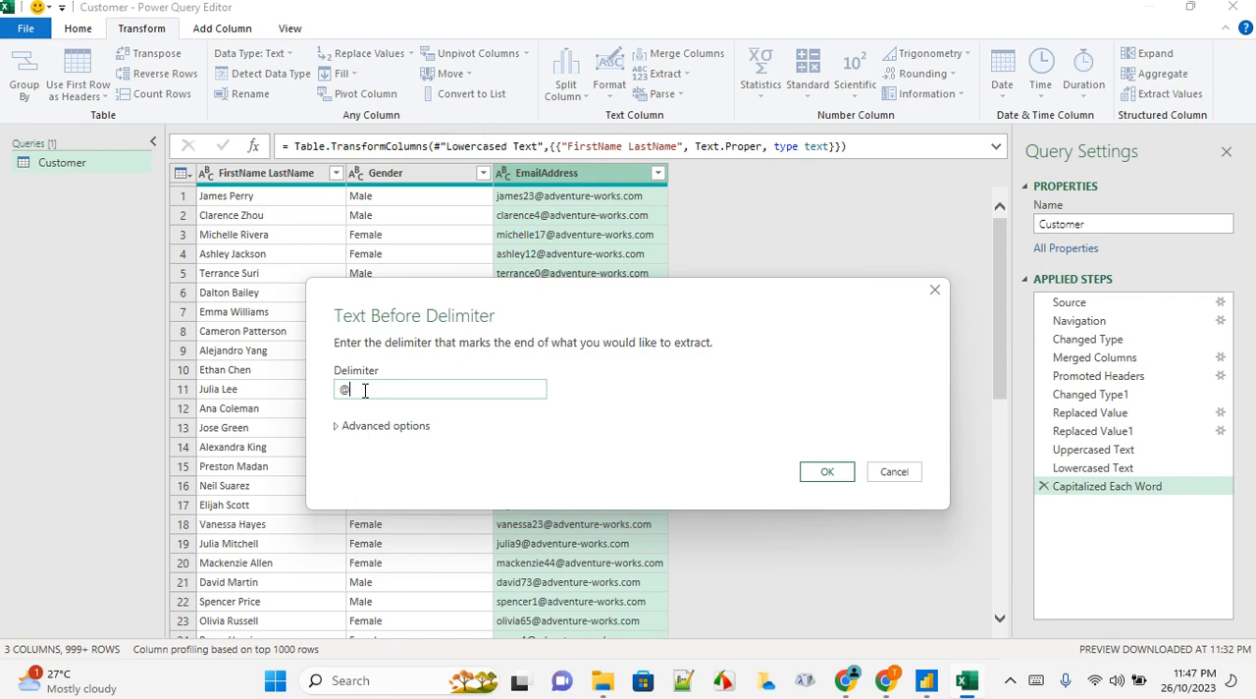
click(830, 471)
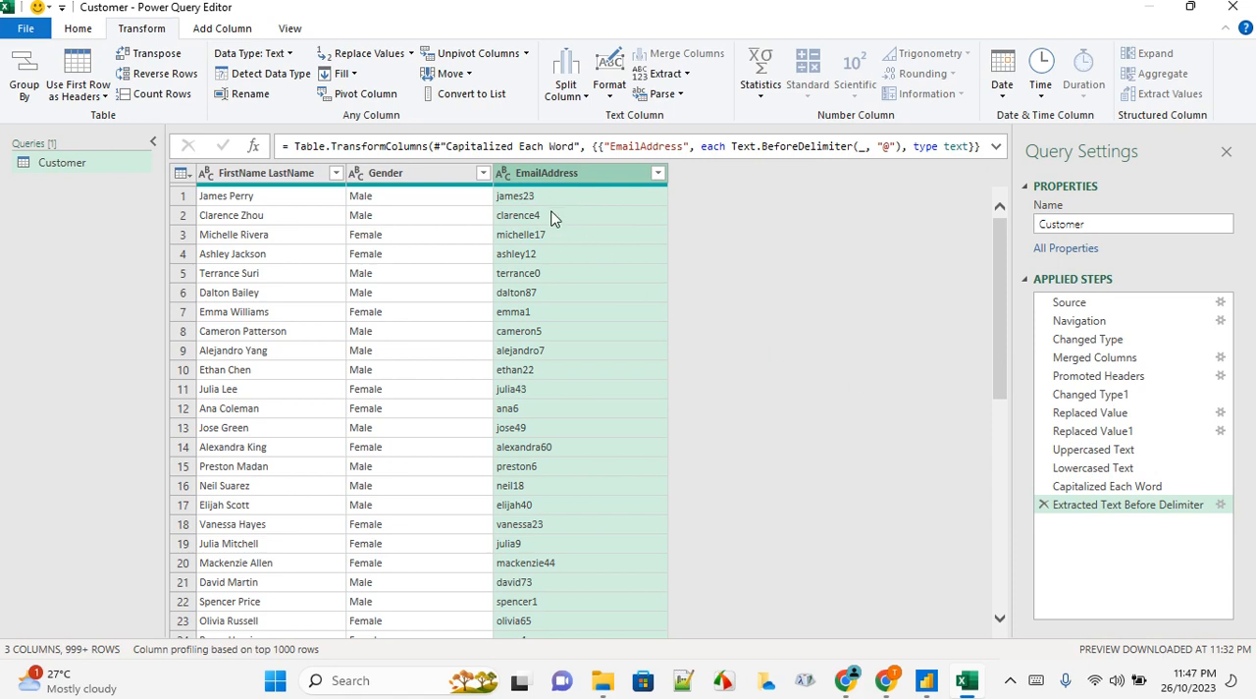
click(1043, 505)
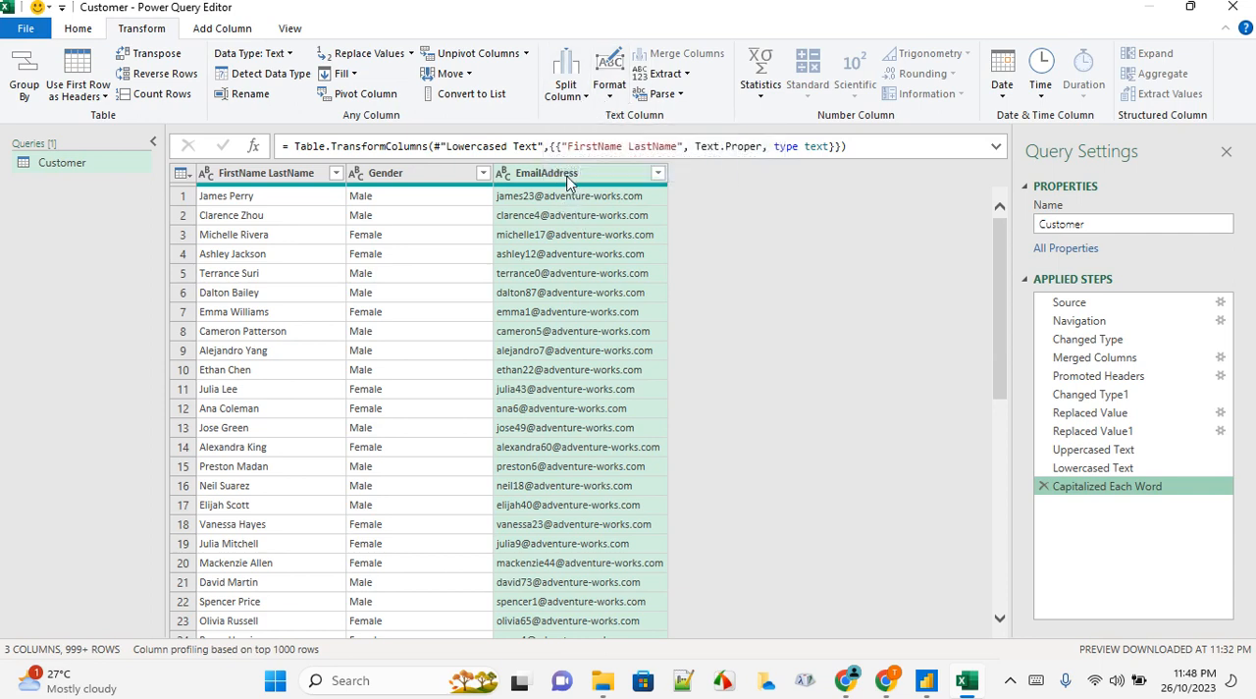
Split the EmailAddress column by the custom delimiter @ at each occurrence of the delimiter
click(586, 98)
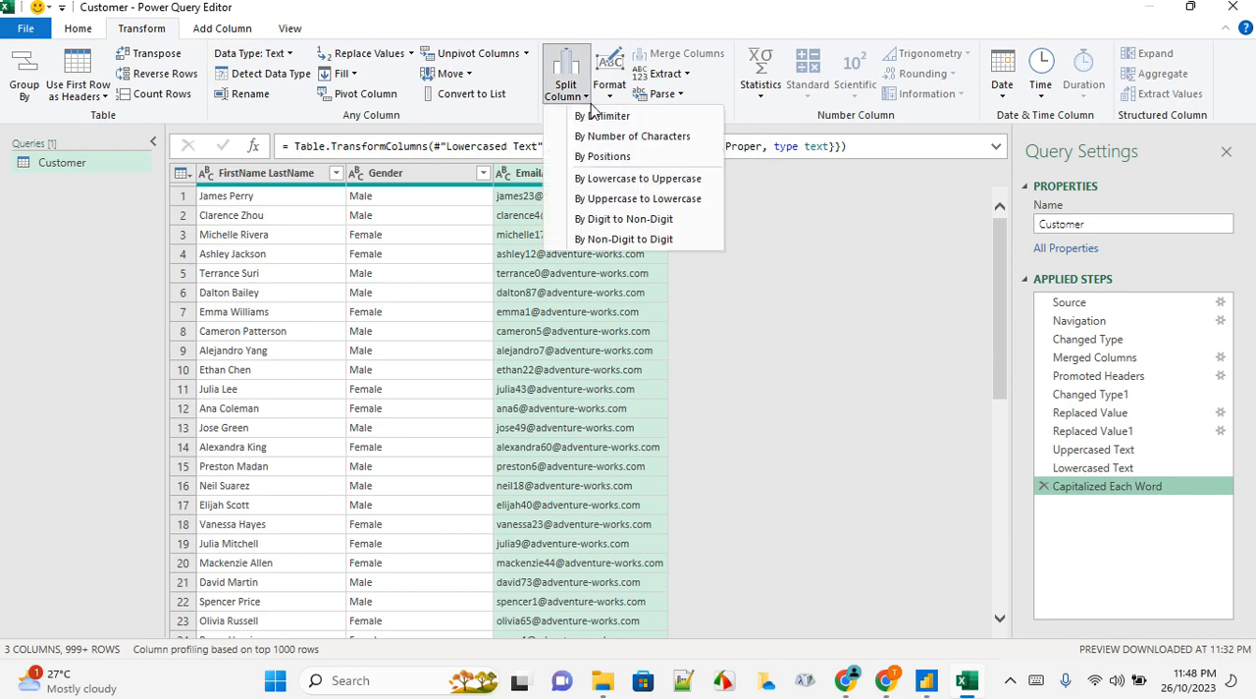
click(642, 122)
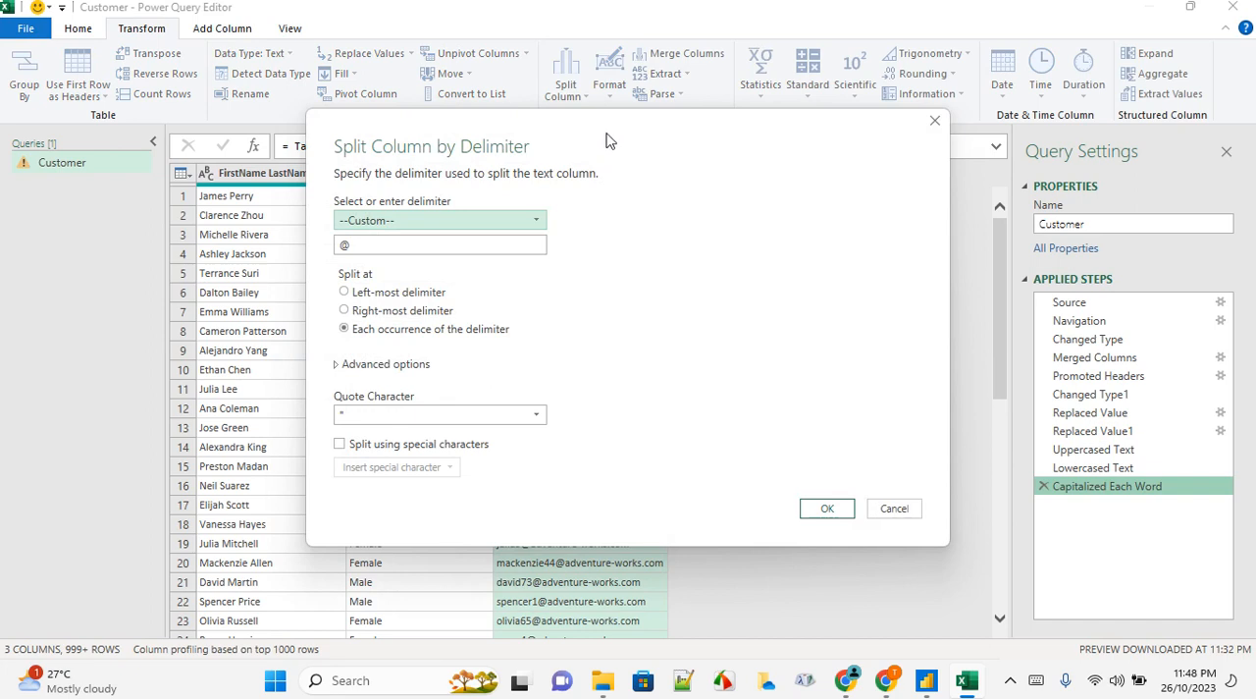
drag(606, 140, 602, 327)
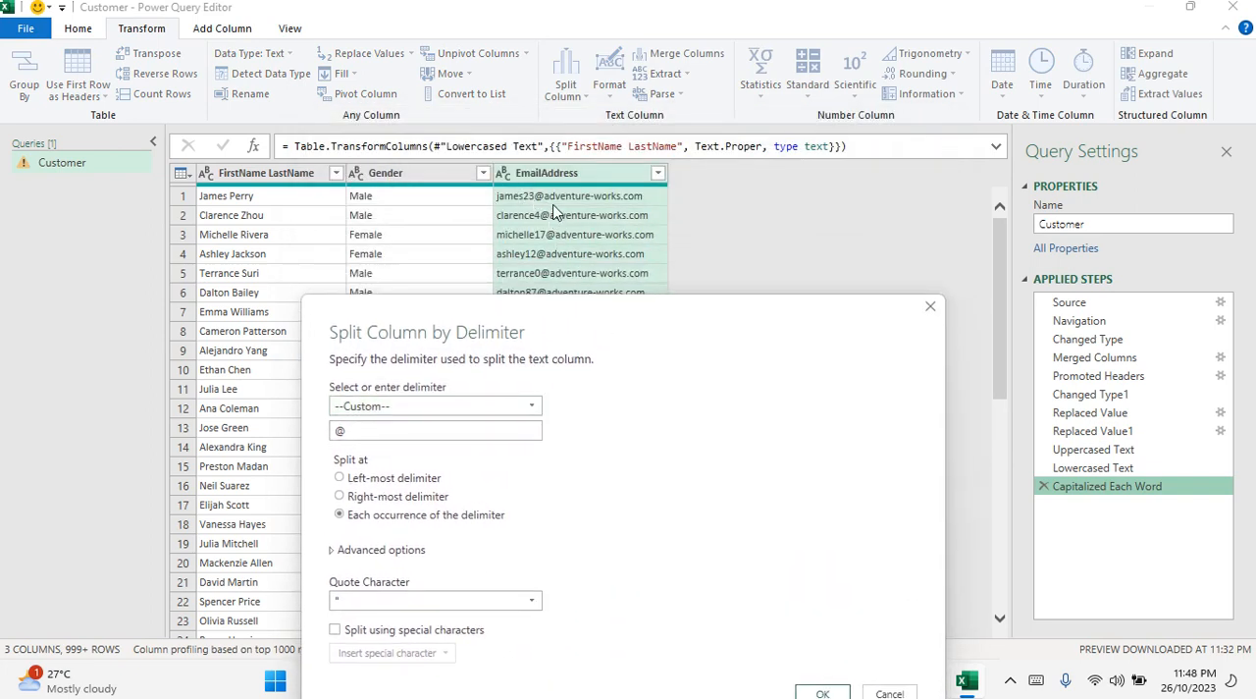
drag(651, 303, 631, 214)
drag(409, 320, 285, 328)
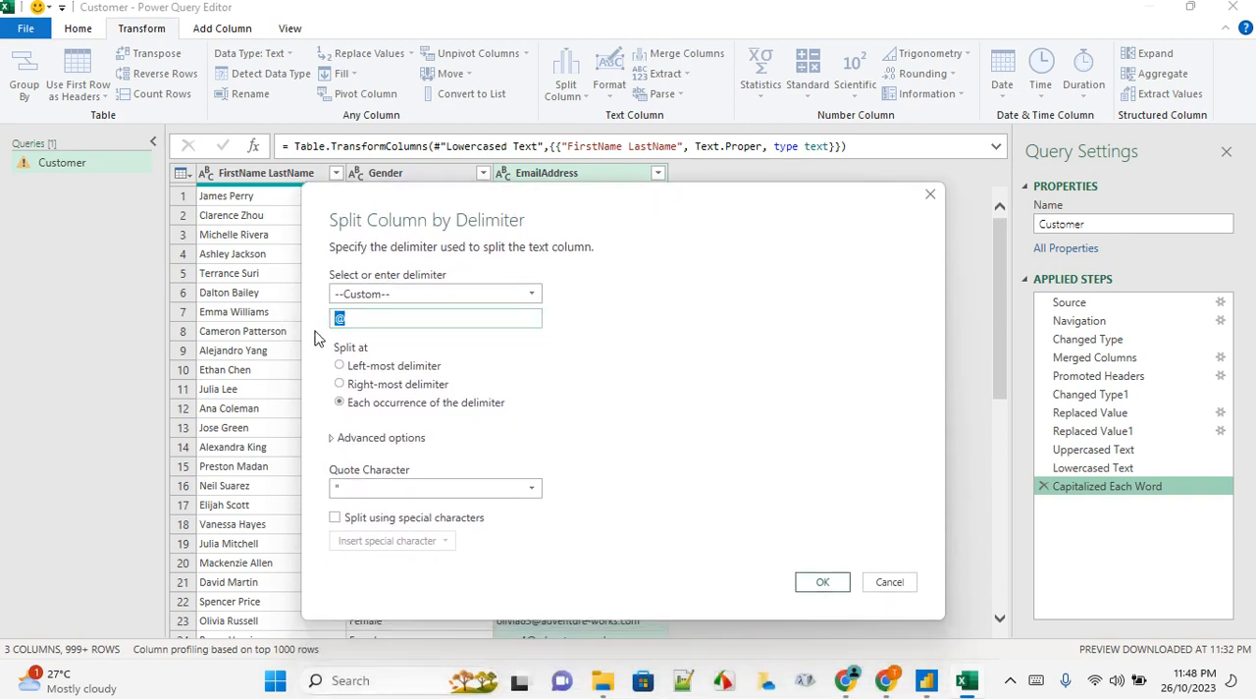
click(316, 338)
click(822, 585)
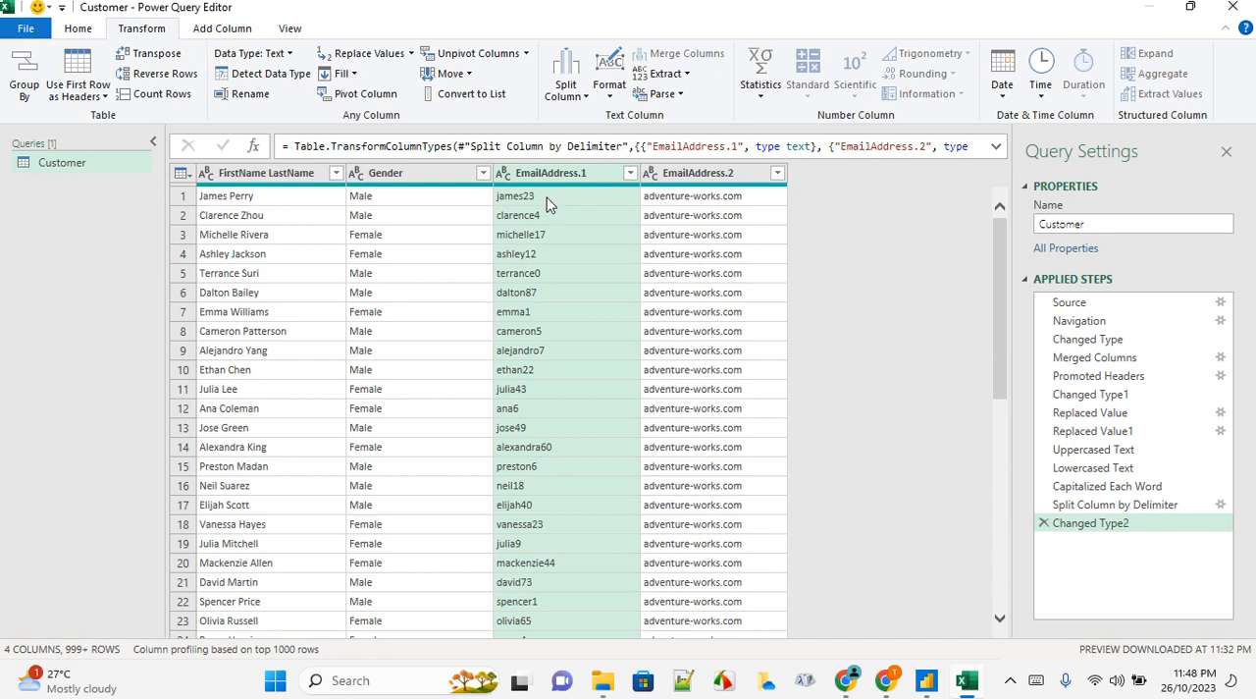
Apply Capitalize Each Word to the EmailAddress.2 column
click(675, 174)
click(610, 90)
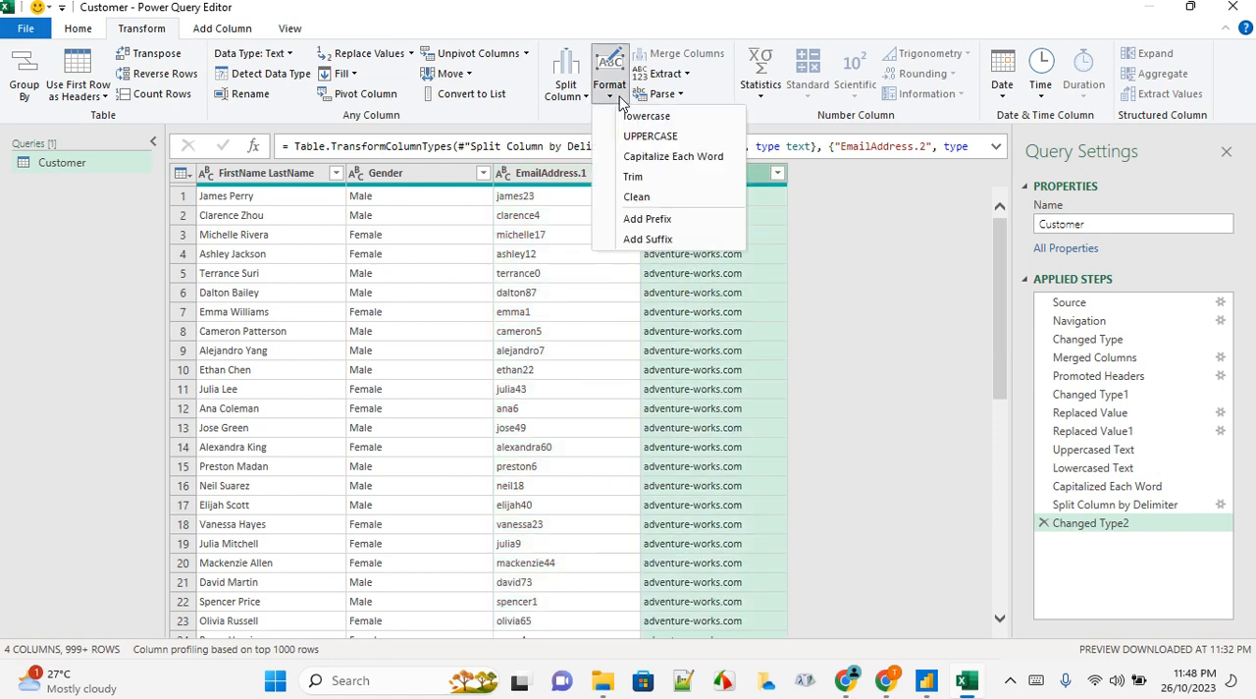
click(606, 159)
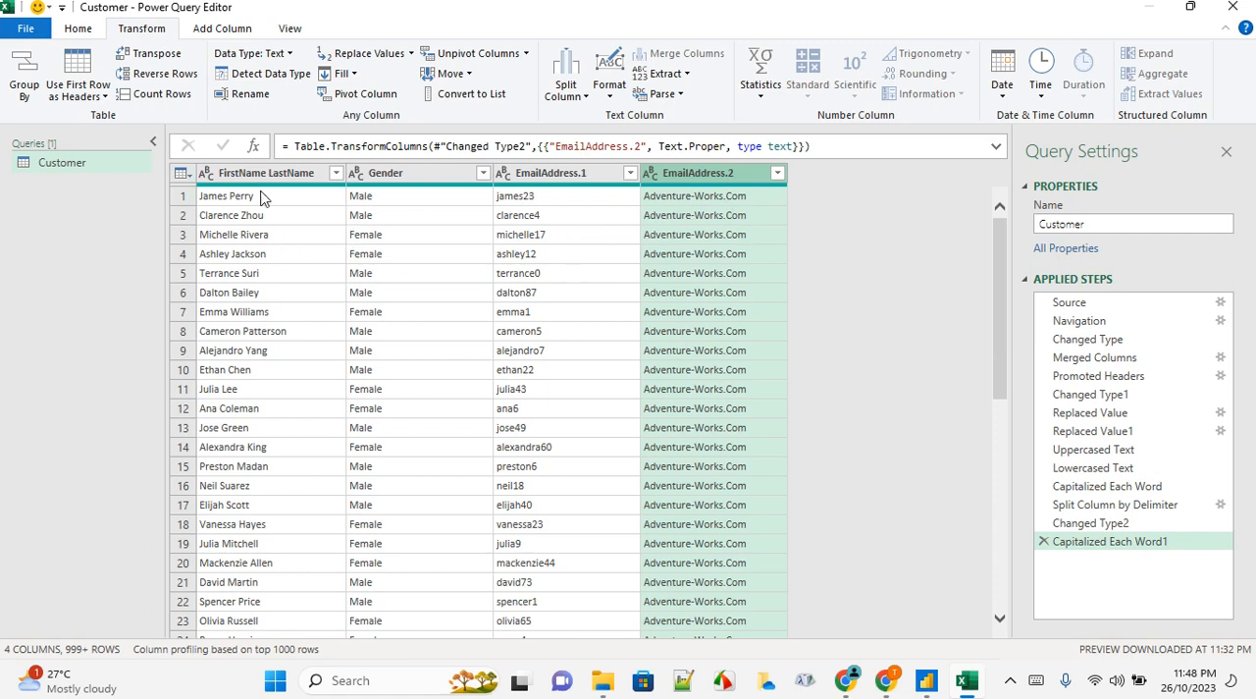
click(78, 28)
click(26, 90)
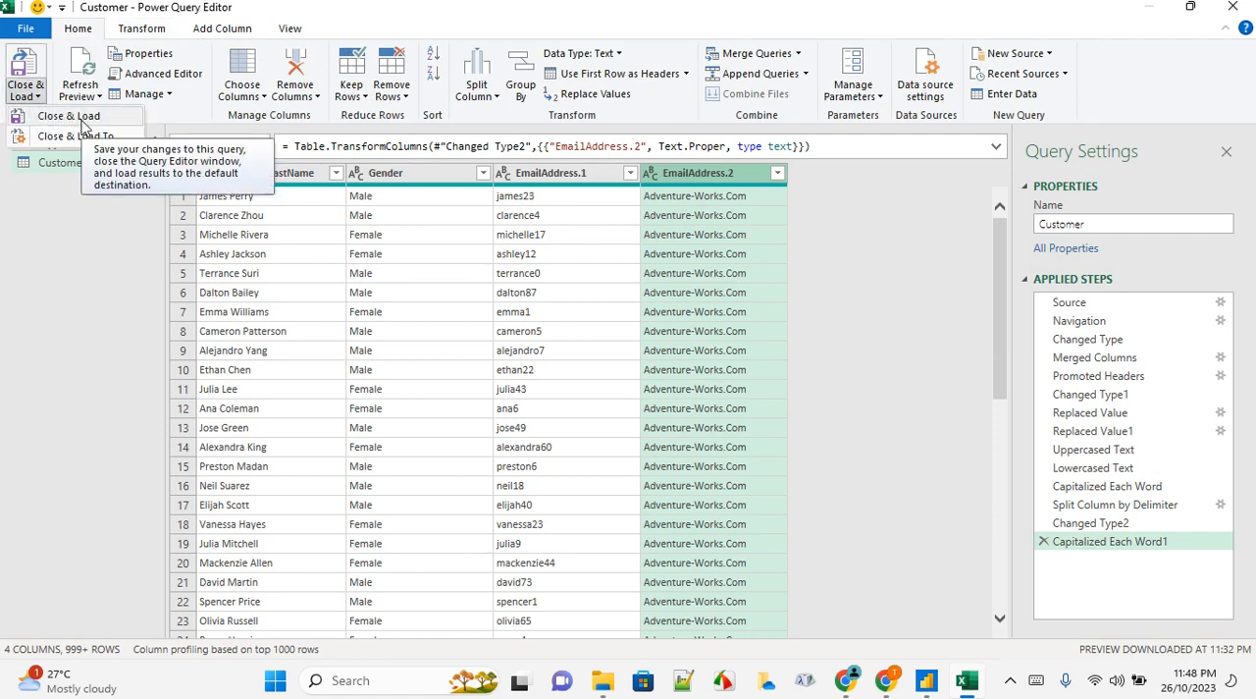
click(257, 180)
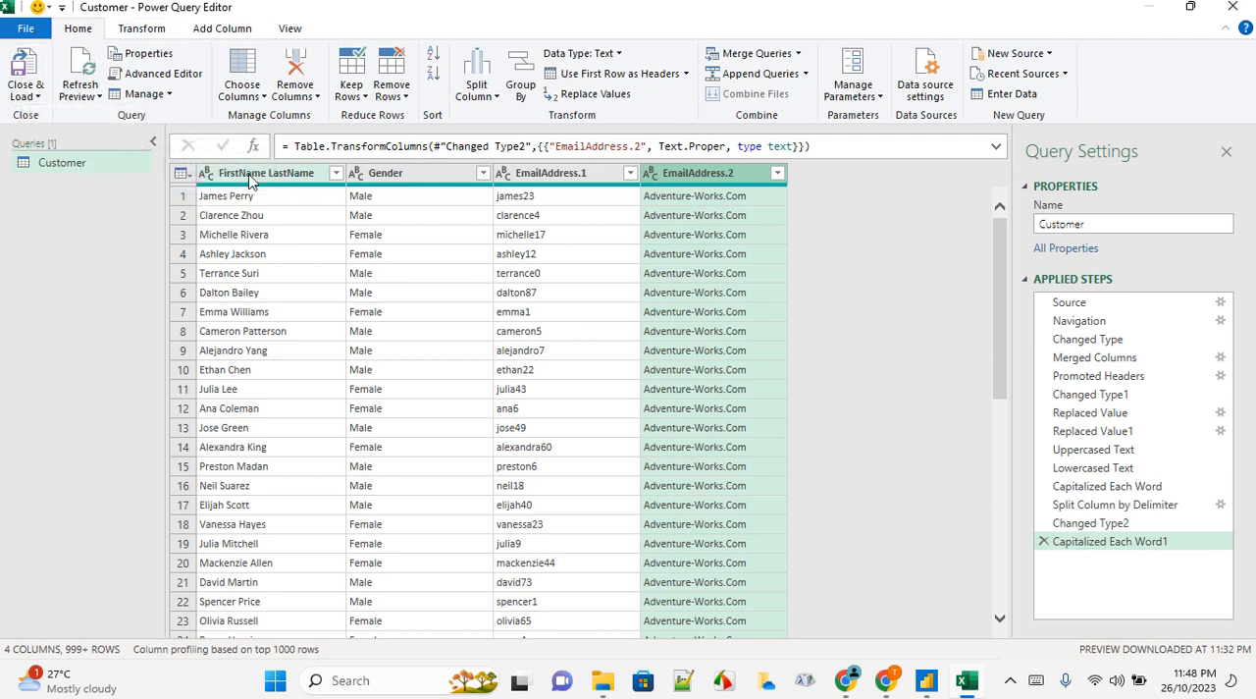
click(260, 182)
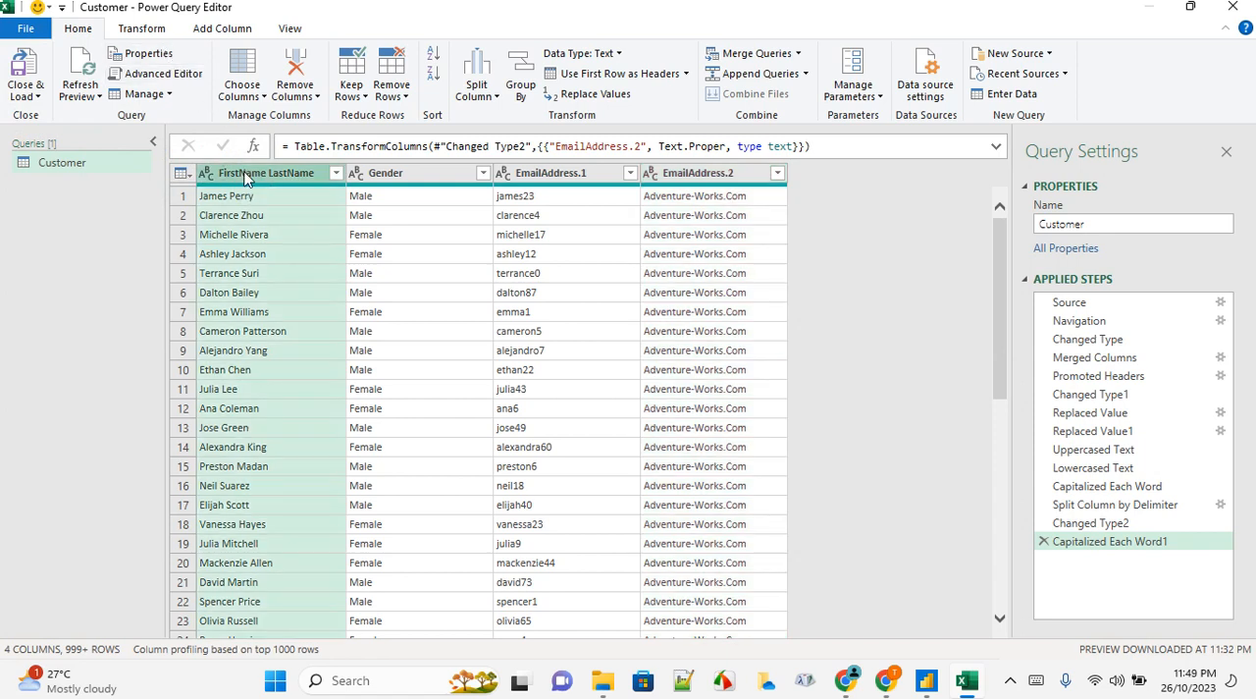
click(149, 33)
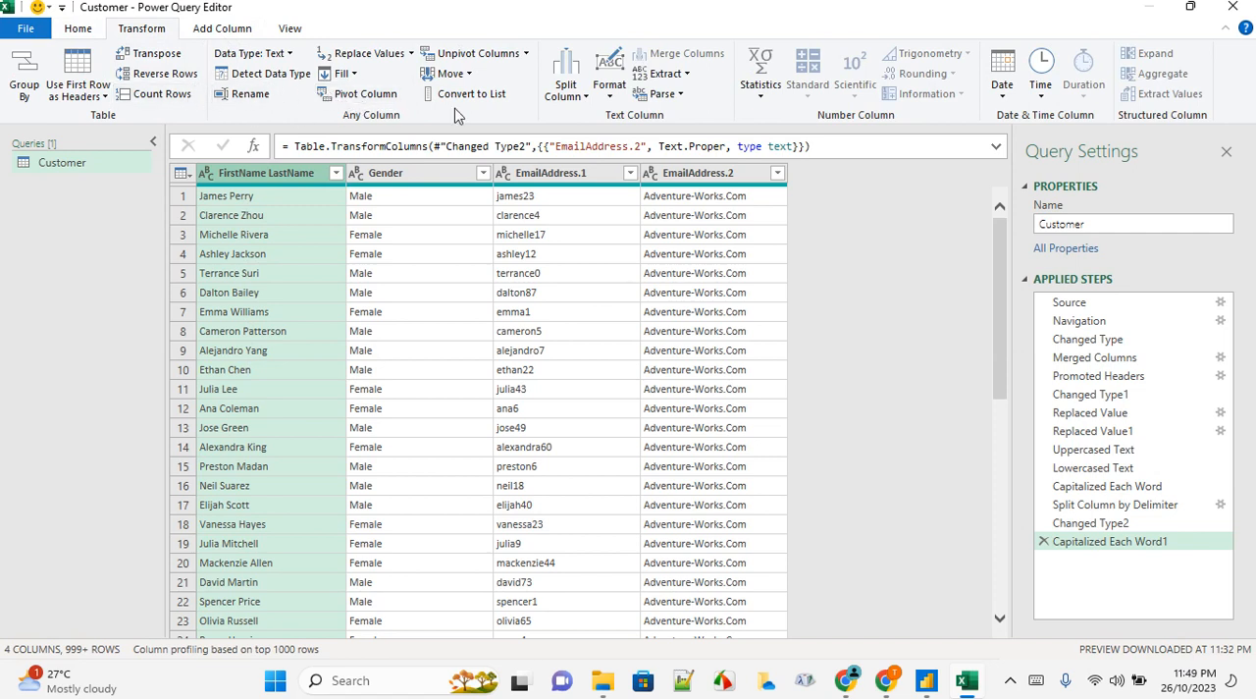
Add an index column starting from 0, and delete that addition from the applied steps
click(223, 29)
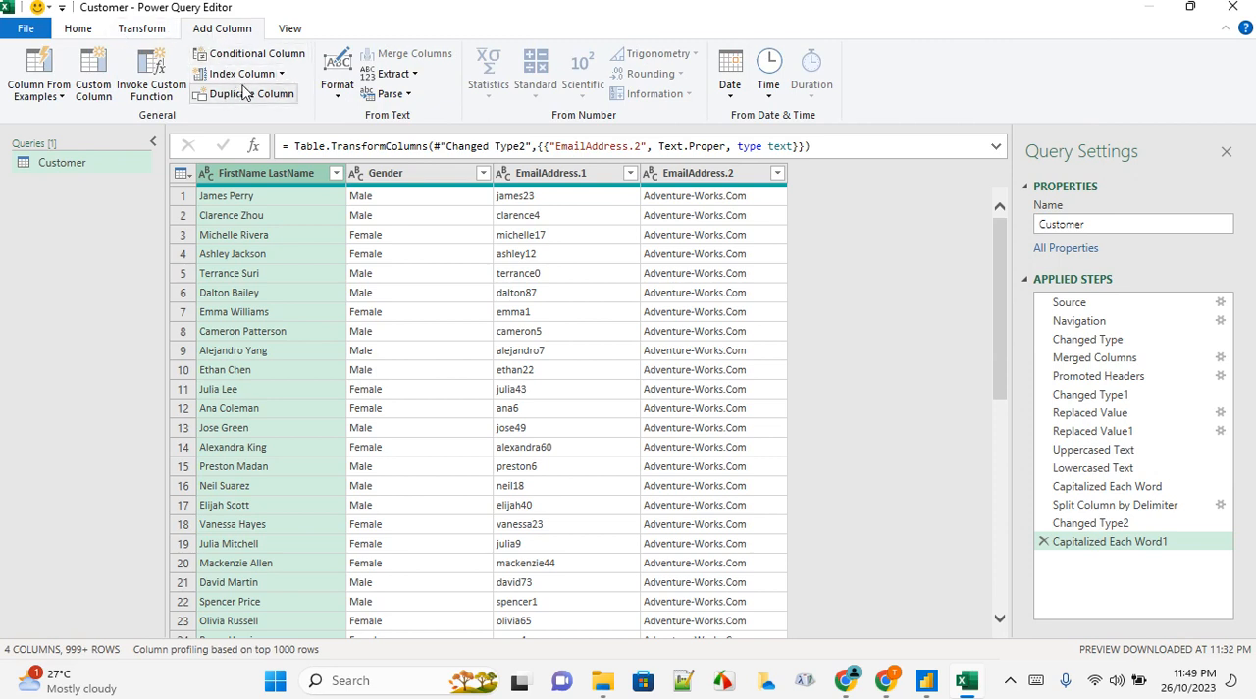
click(279, 74)
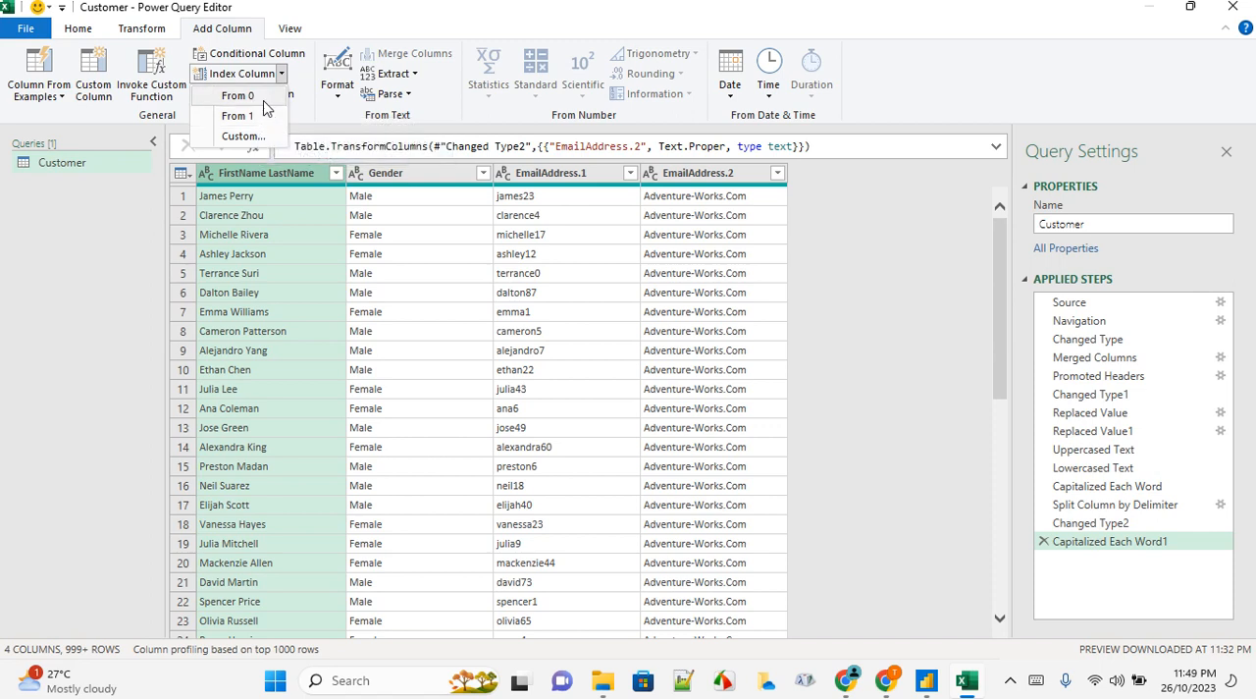
click(261, 98)
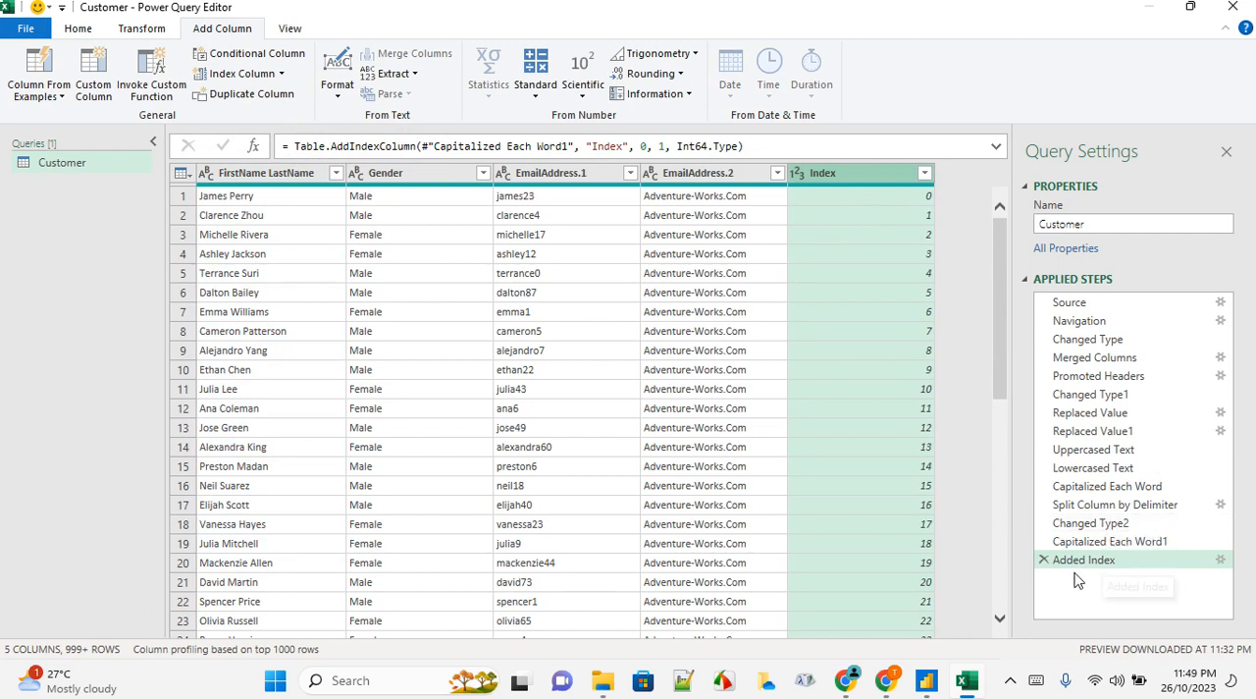
click(1044, 560)
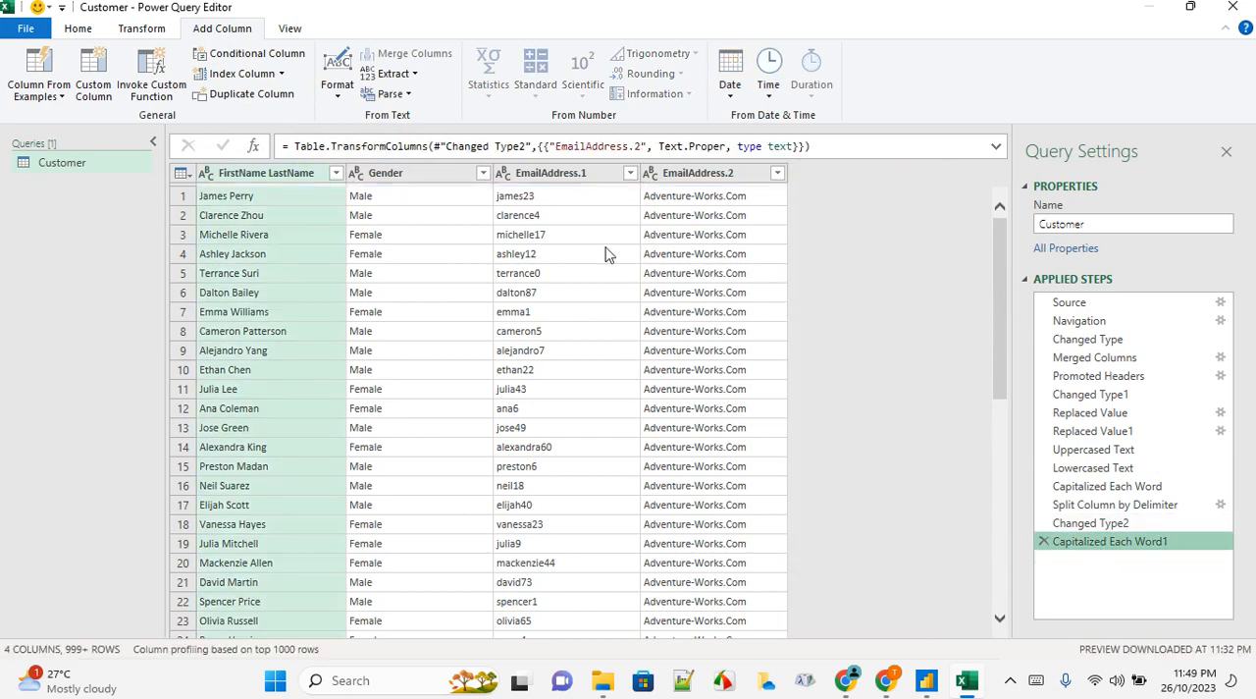
Add an index column starting from 1 and move it in front of the FirstName LastName column
click(281, 74)
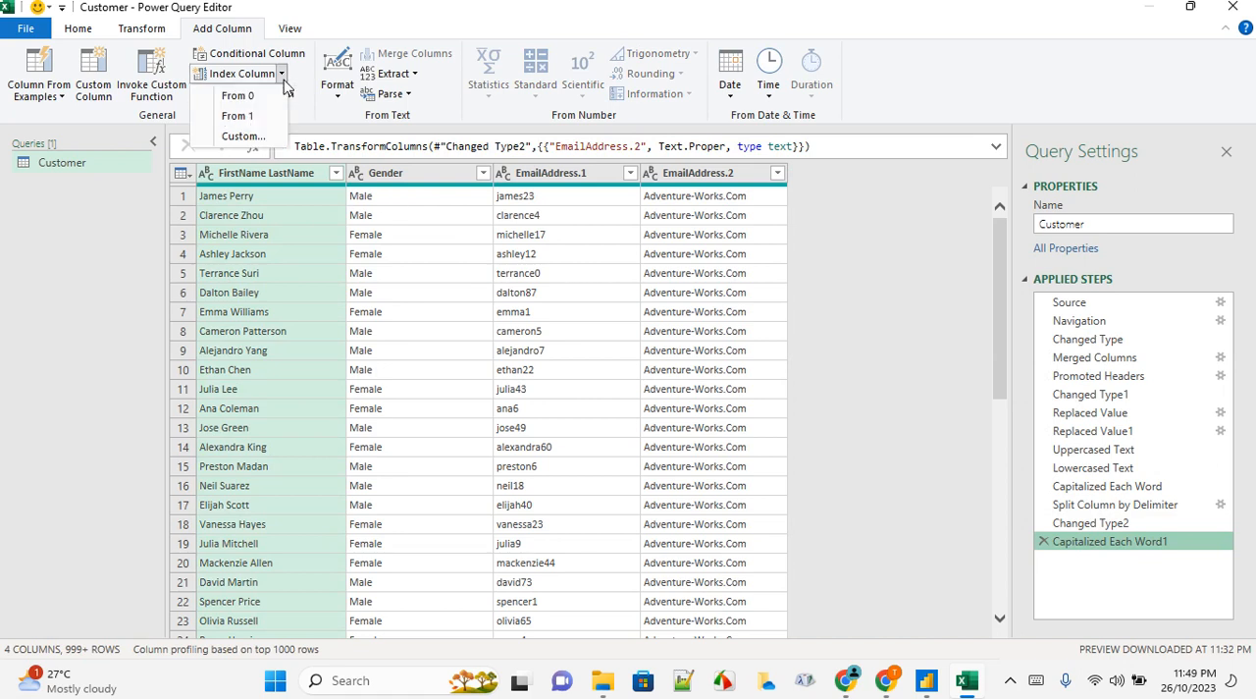
click(238, 115)
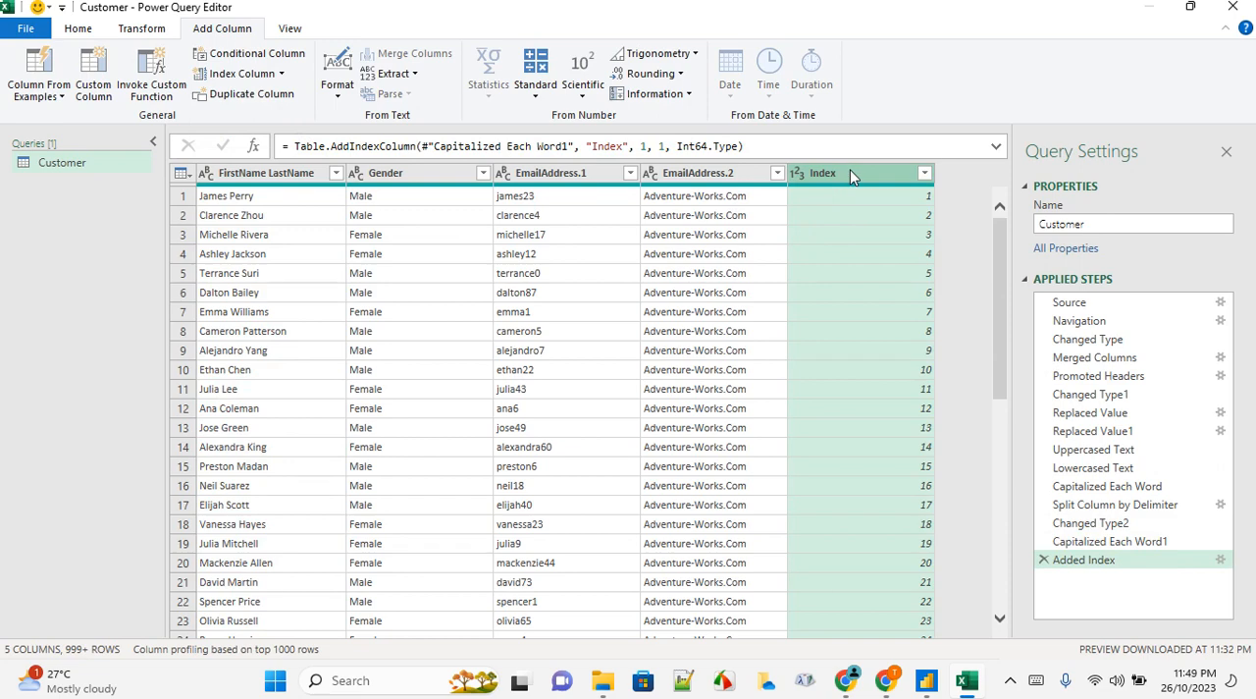
drag(841, 180, 186, 194)
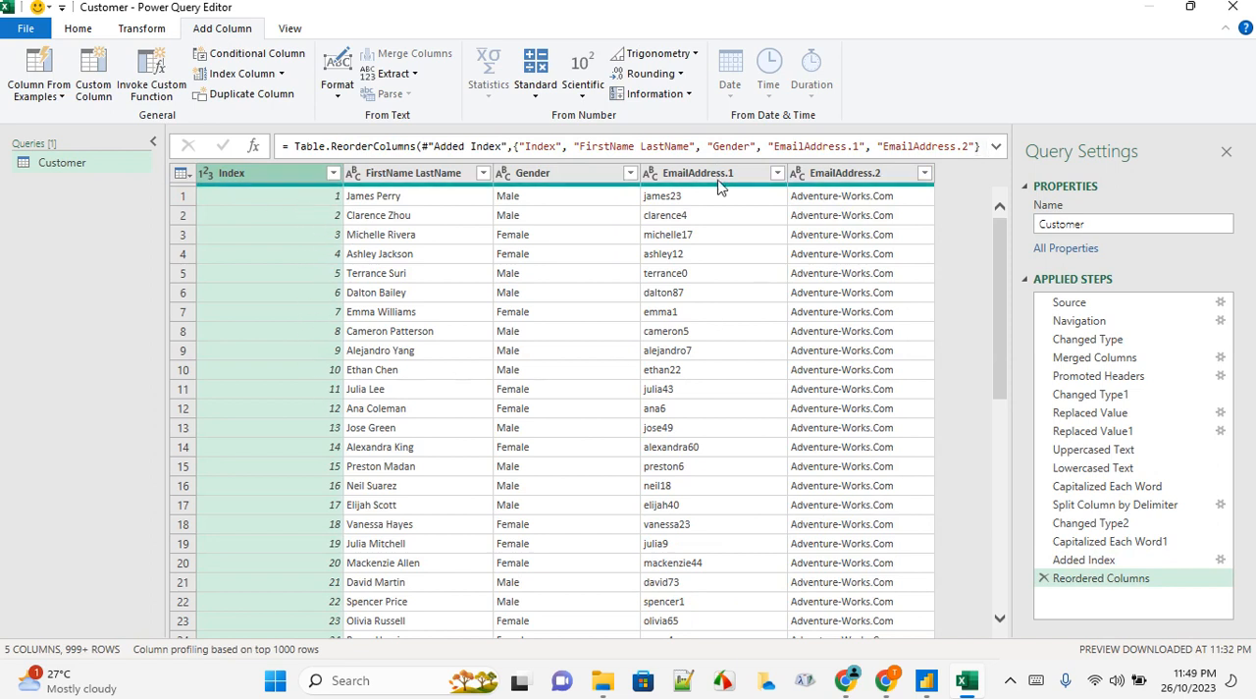
Close the query editor and load the cleaned Customer query into the workbook with Close & Load
click(82, 29)
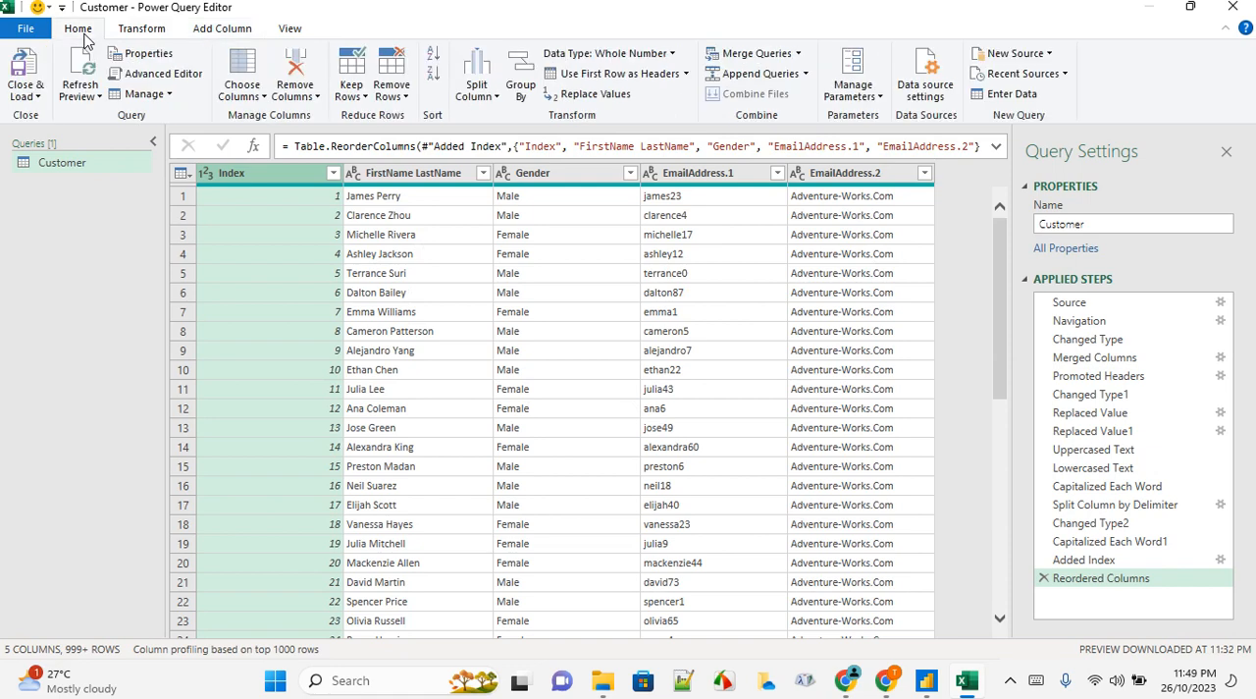
click(27, 94)
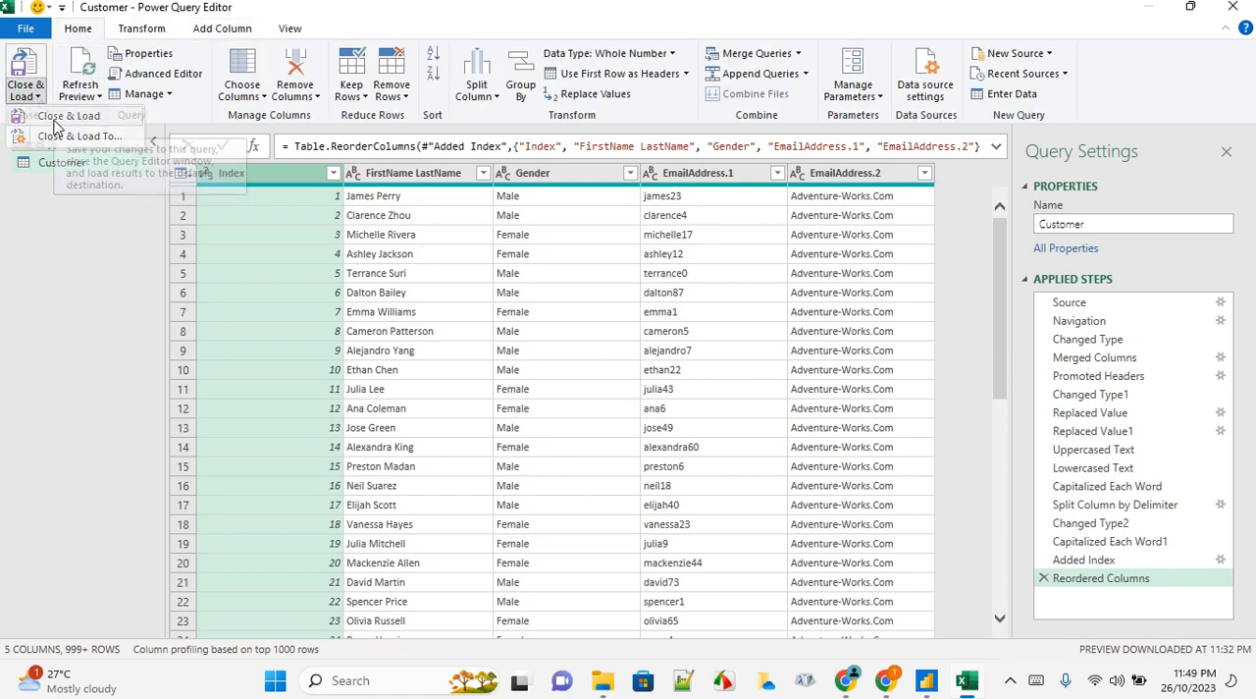
click(55, 122)
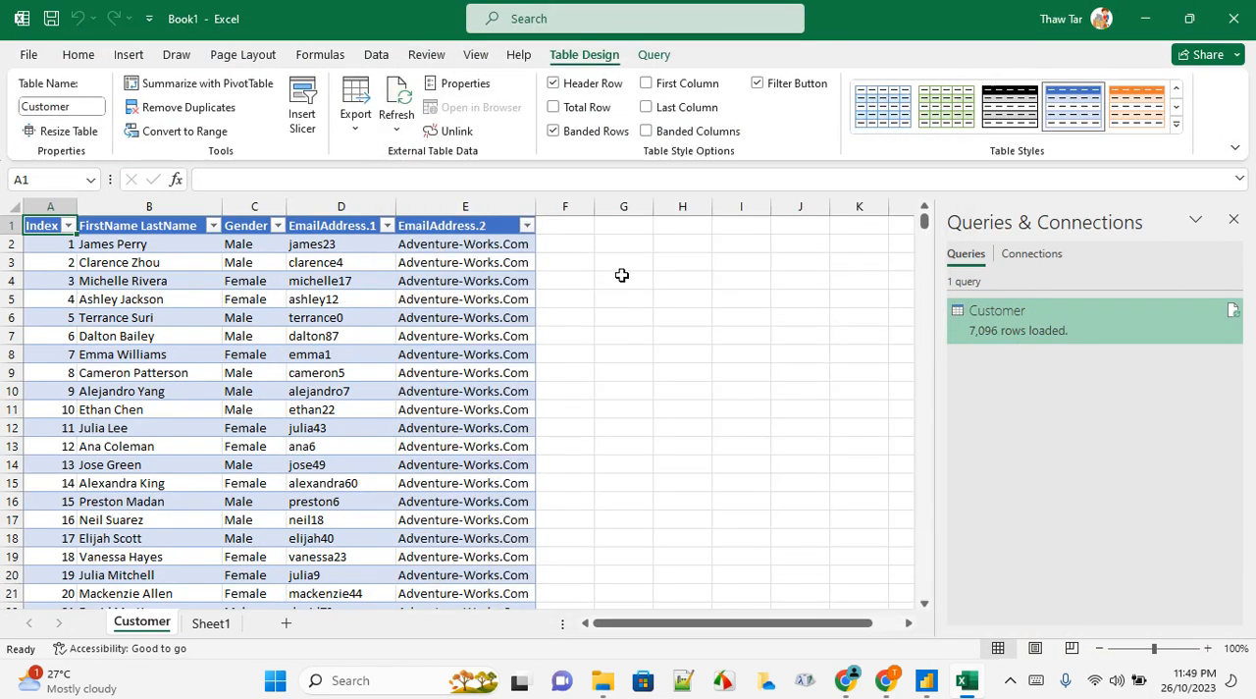
Examine the loaded Customer table's index, merged name, gender and split email columns along with their headers
click(623, 317)
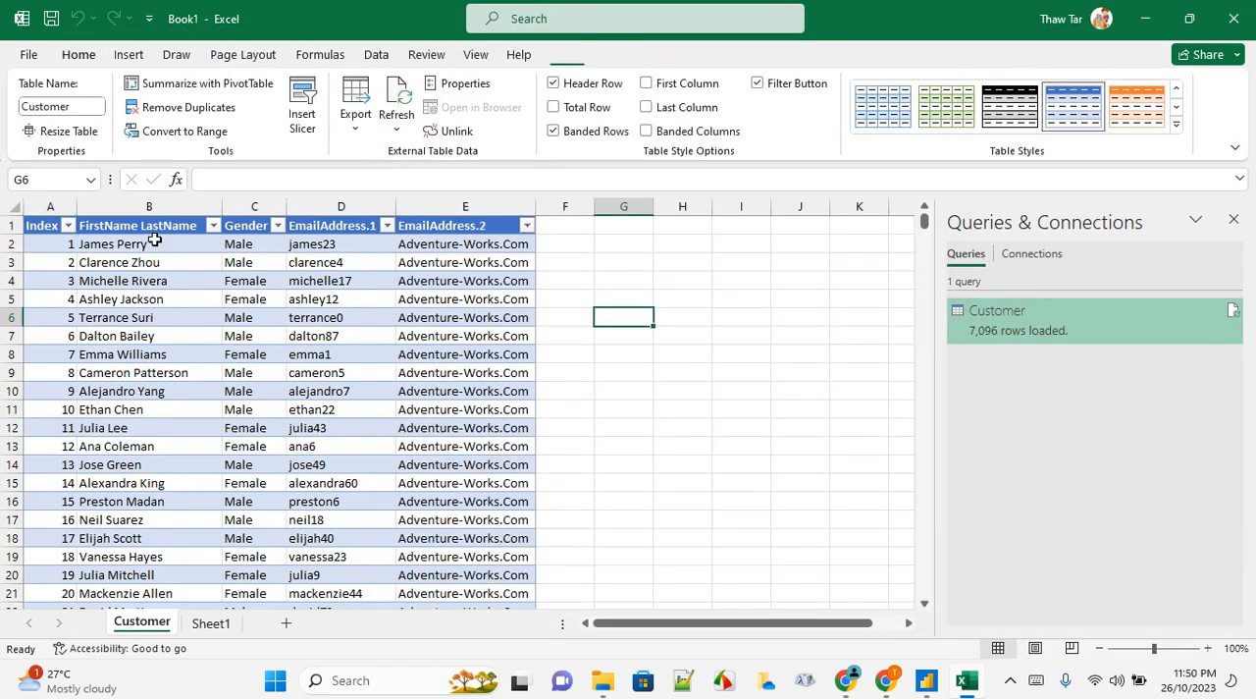
drag(50, 206, 406, 208)
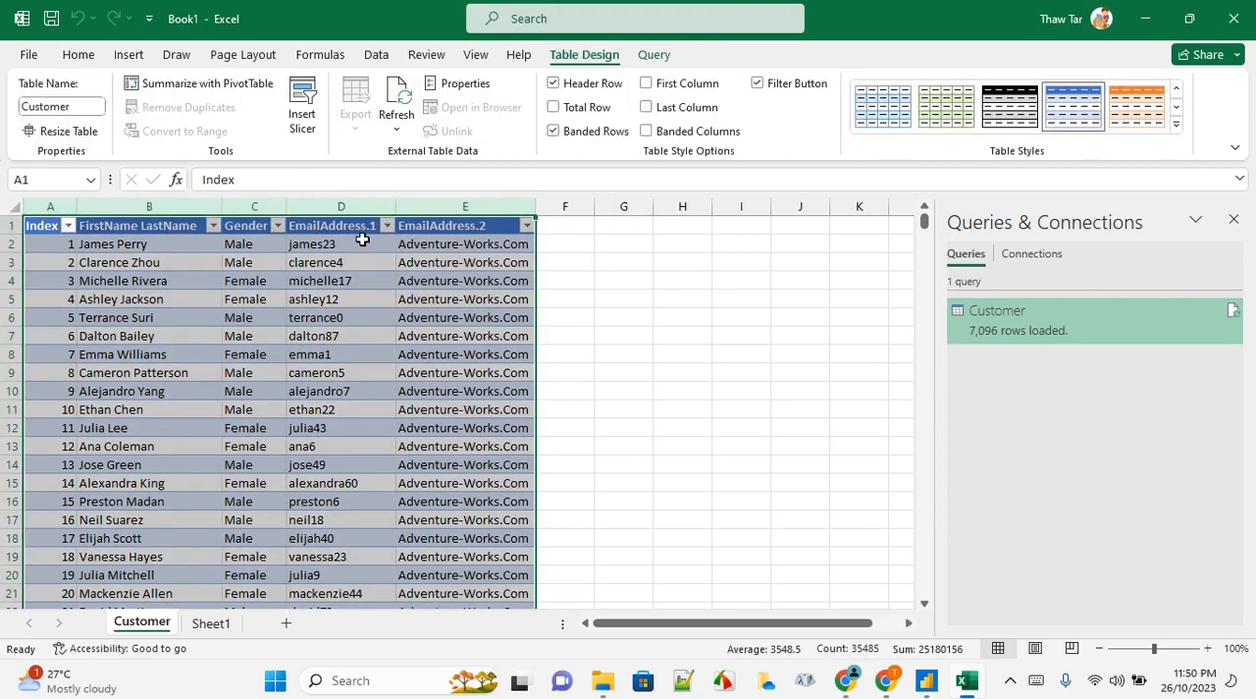
drag(361, 246, 431, 428)
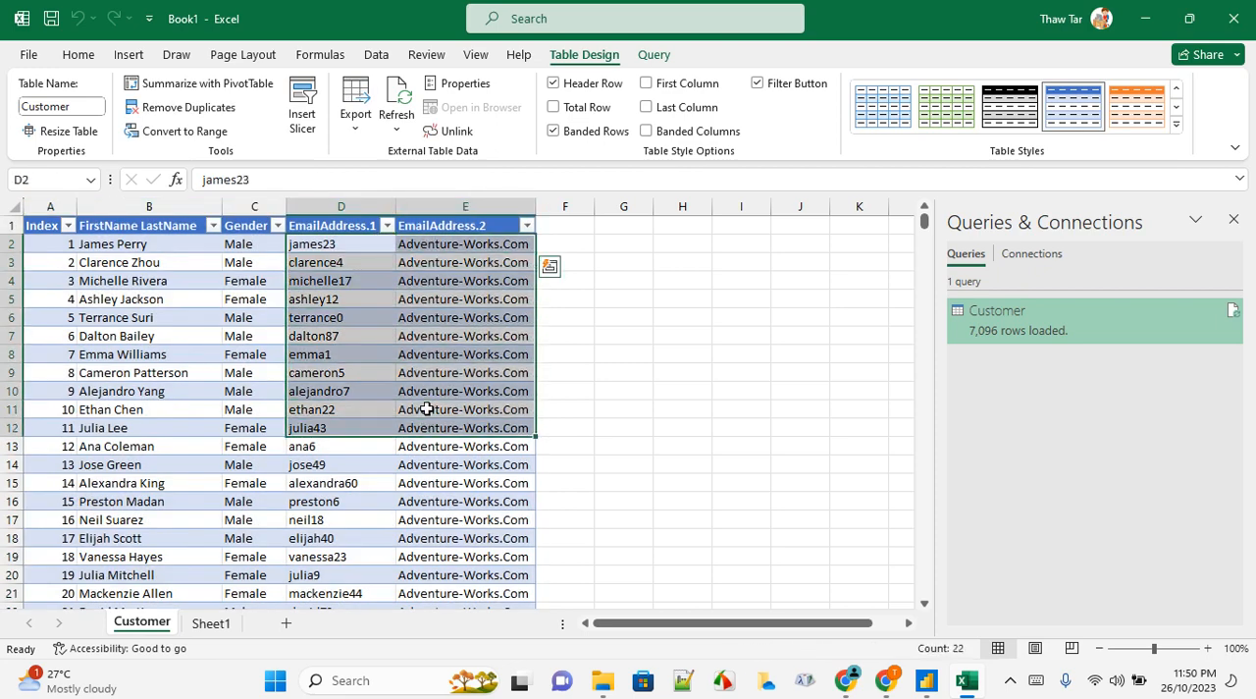
click(368, 203)
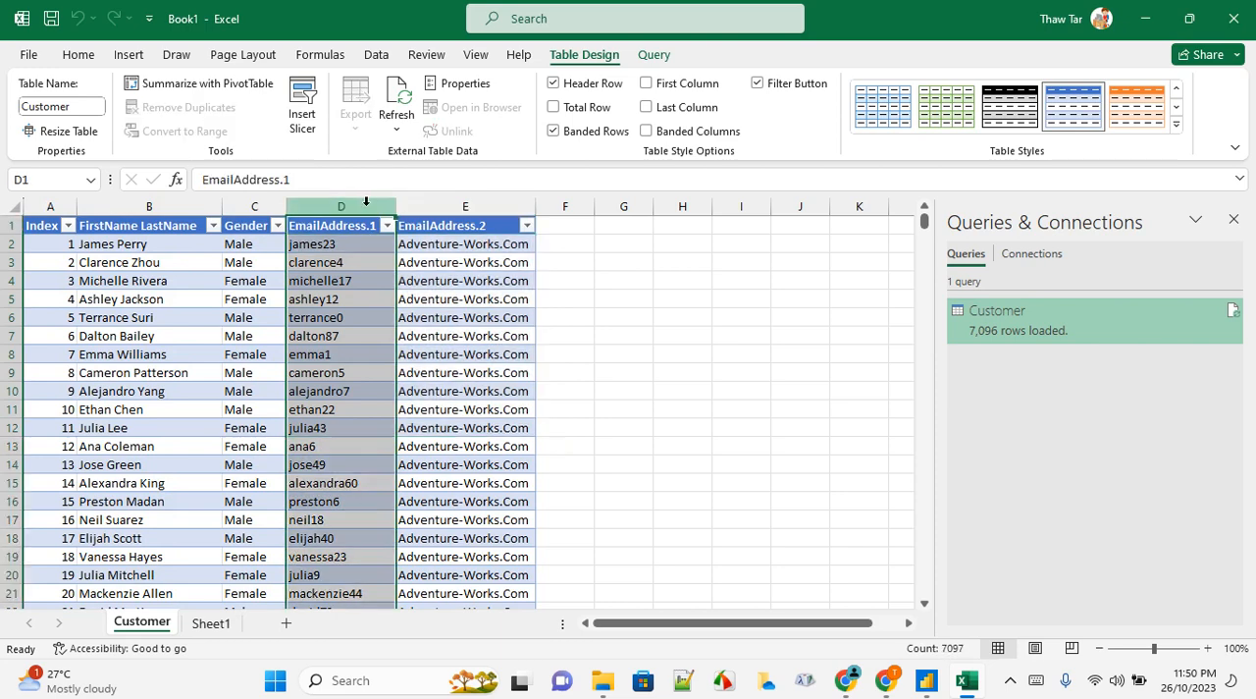
click(424, 202)
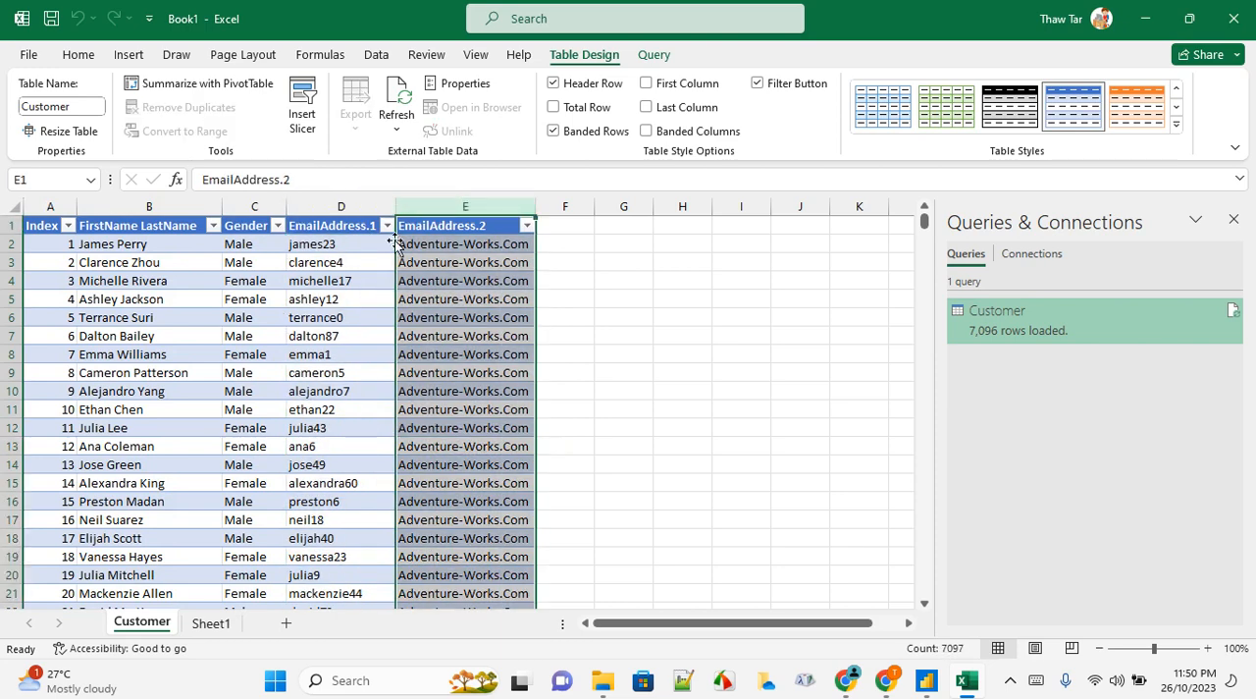
click(174, 246)
click(176, 205)
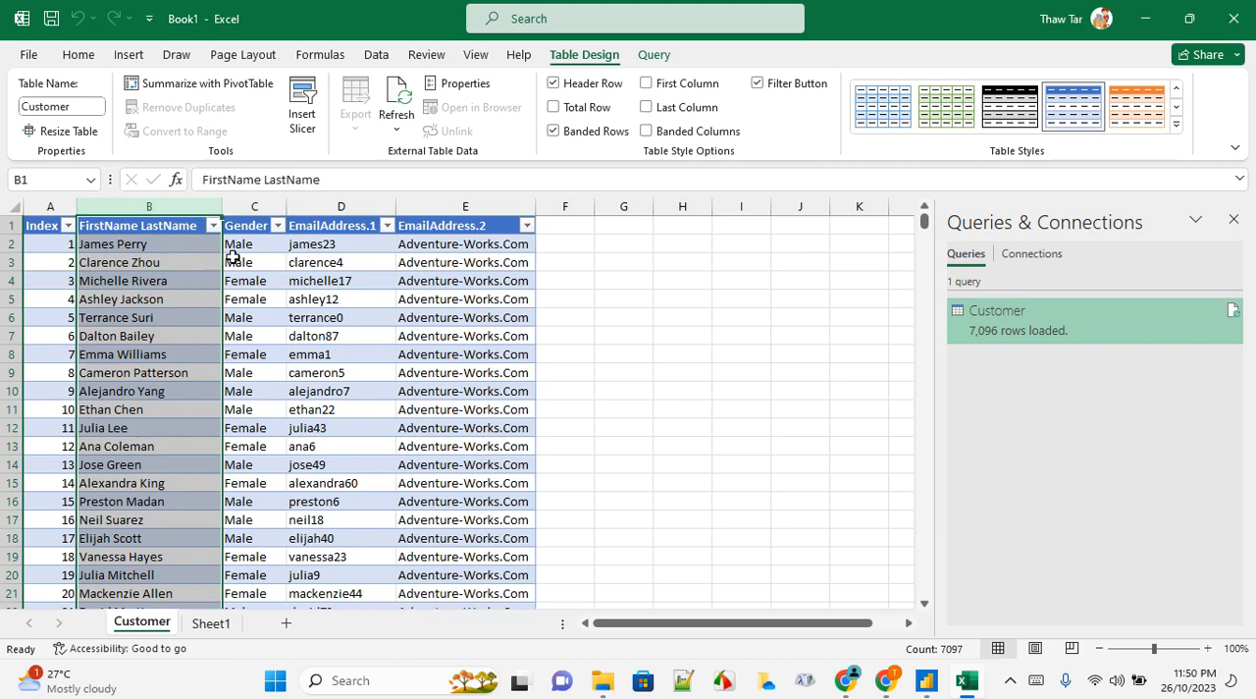
click(263, 247)
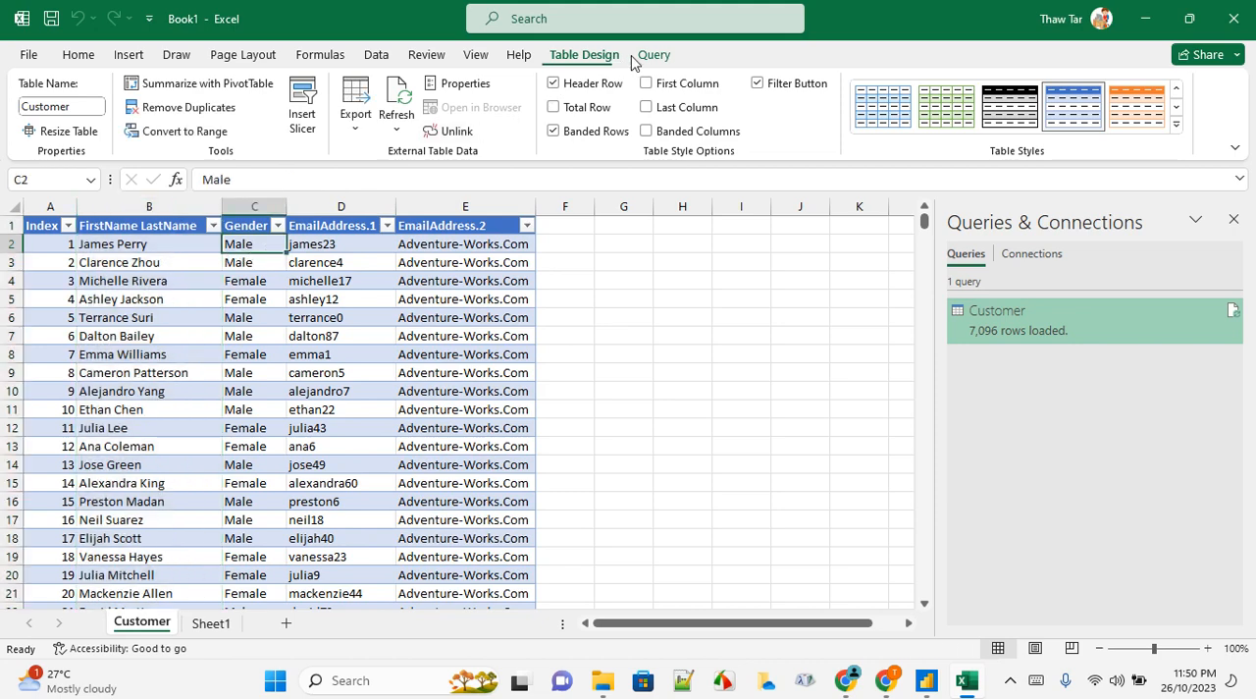
click(157, 230)
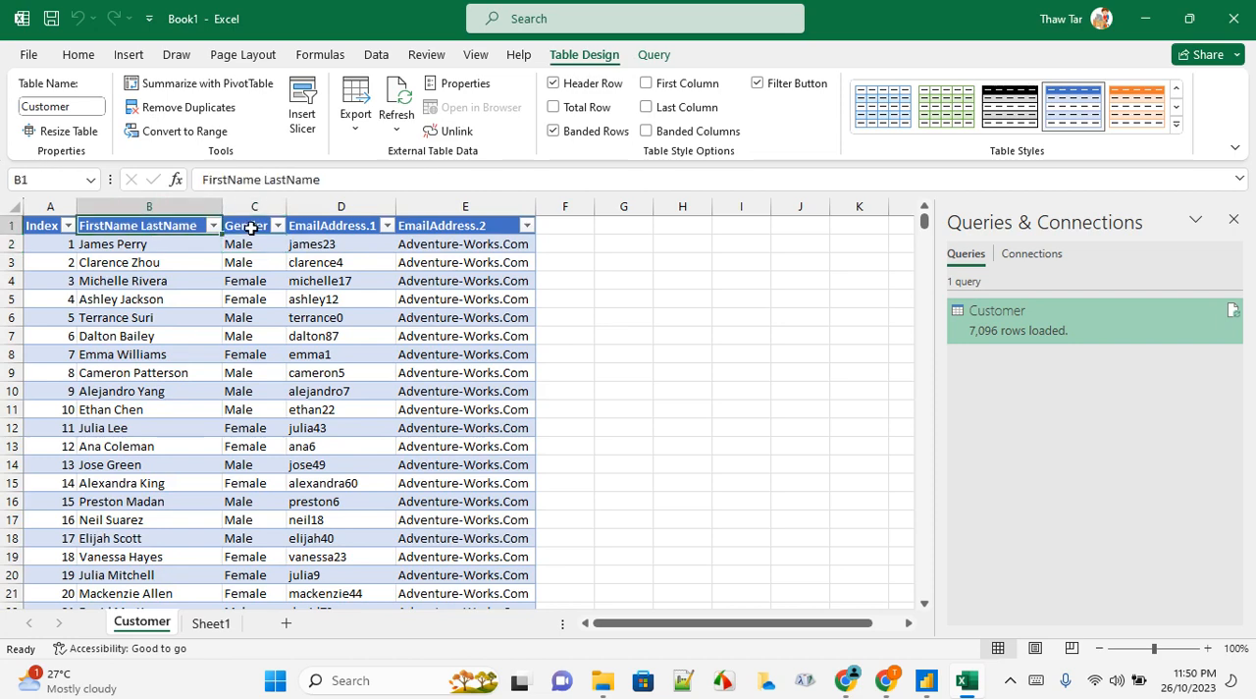
click(252, 228)
click(323, 226)
click(432, 229)
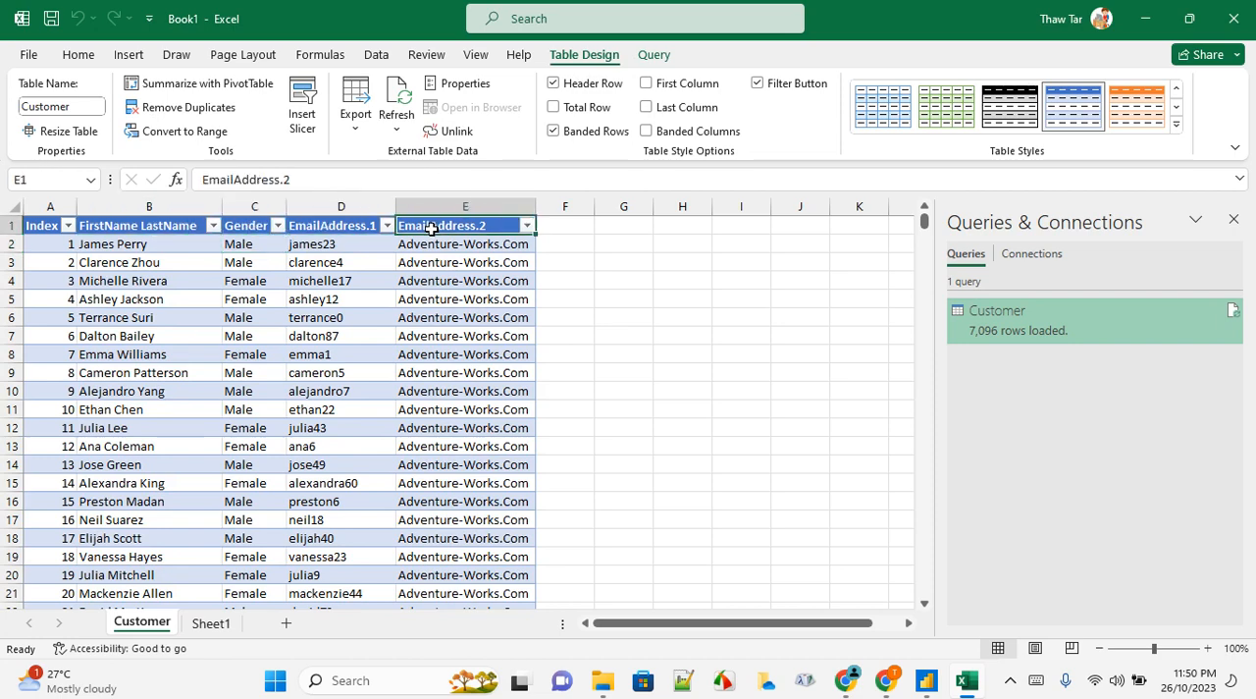
click(334, 231)
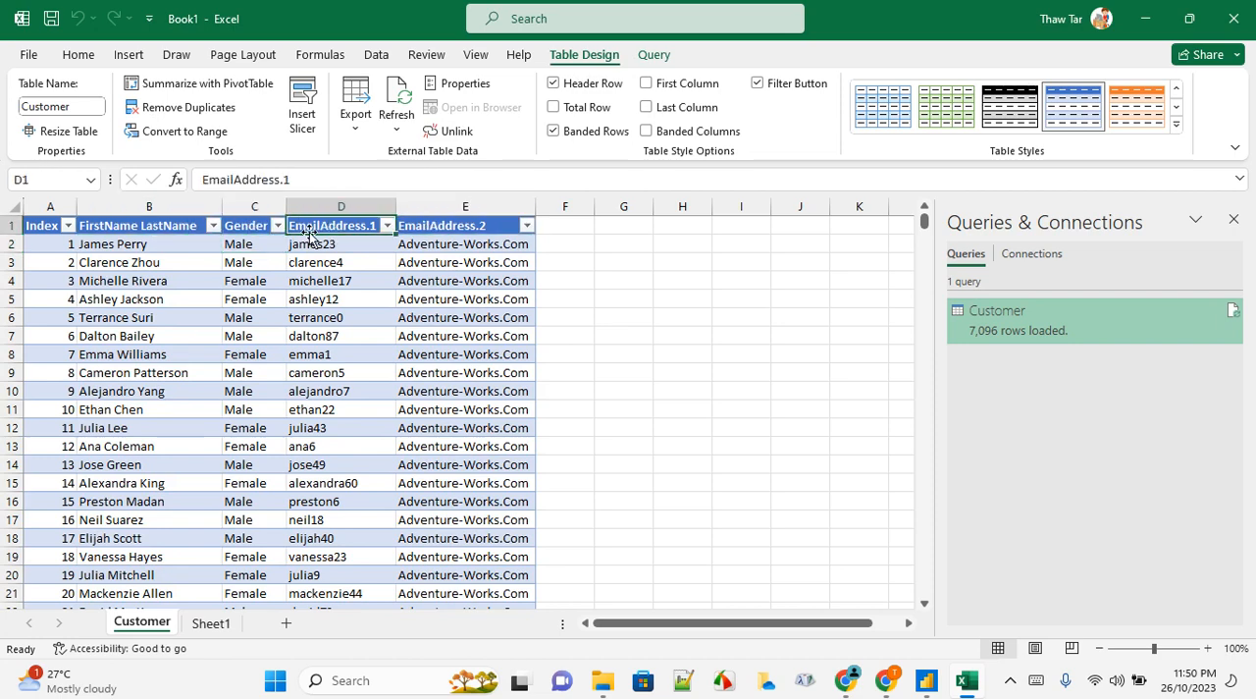
click(247, 227)
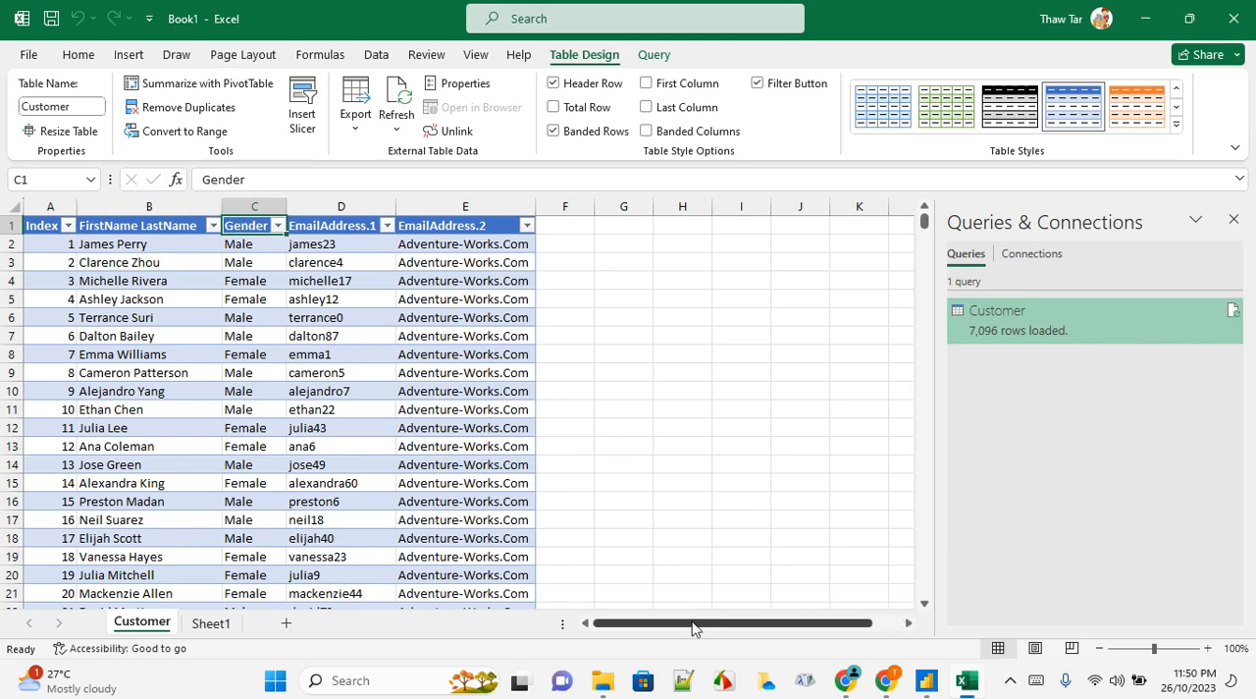
click(1011, 682)
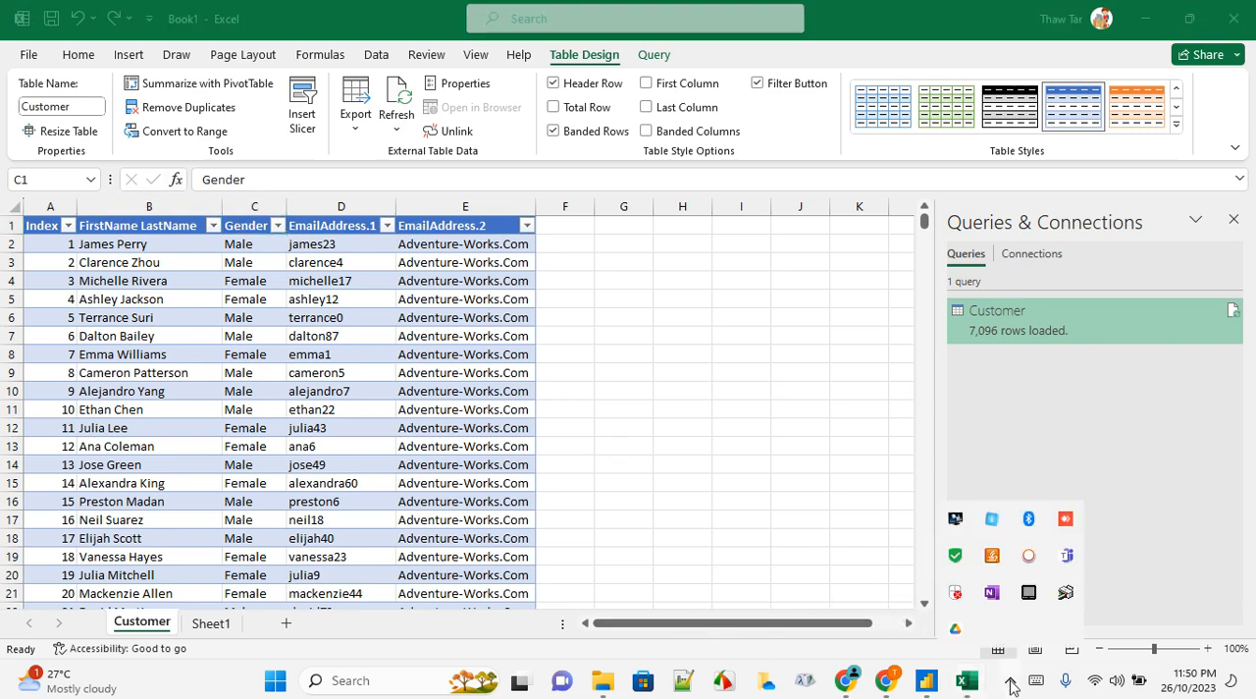
right_click(1027, 560)
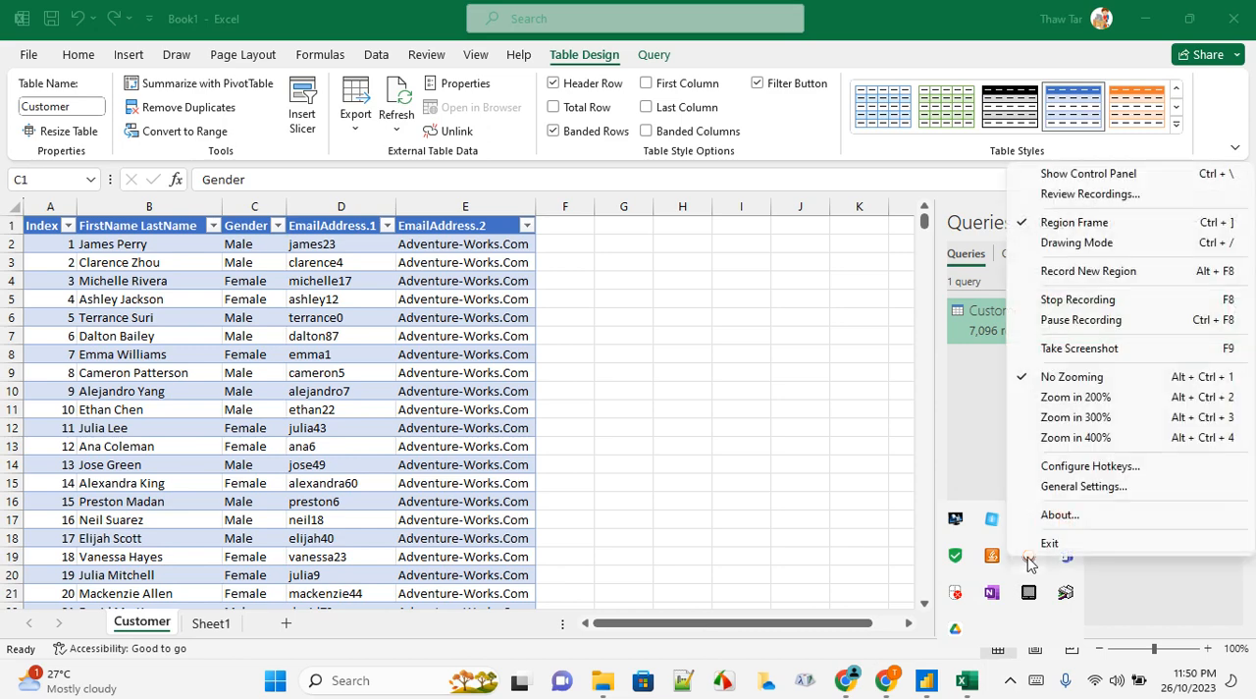